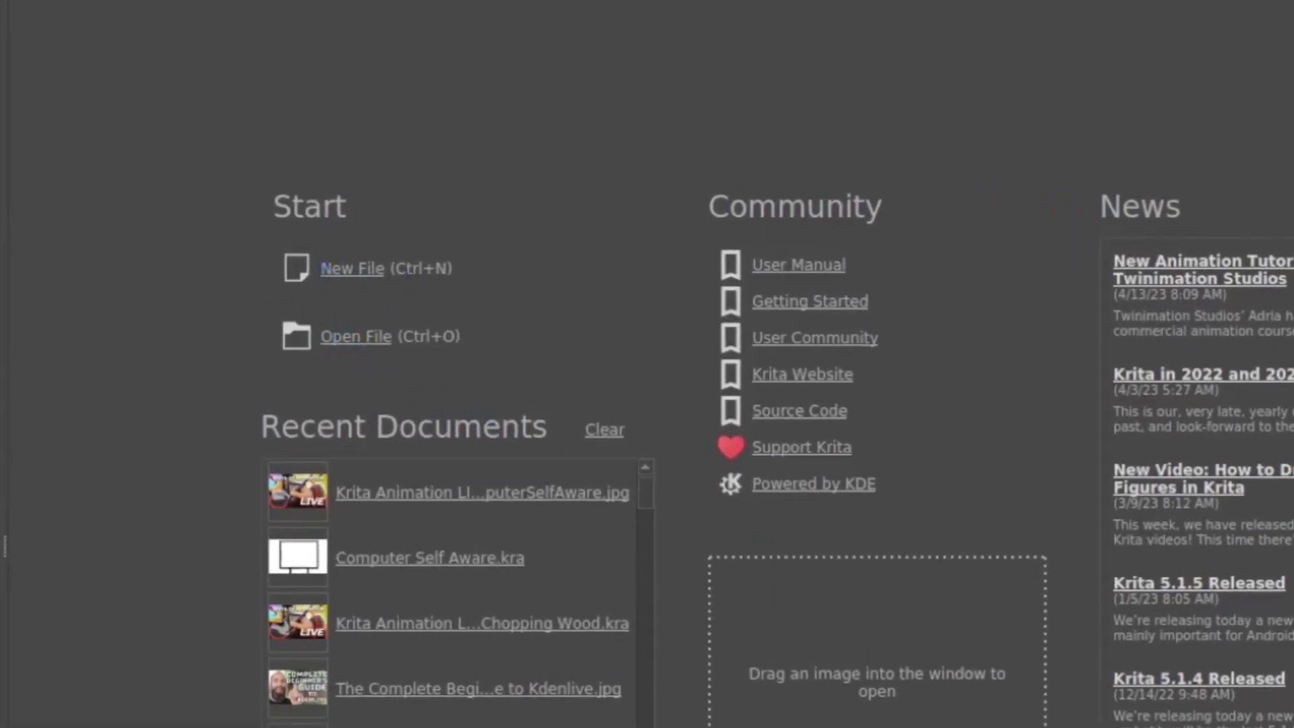
Step: Start a new document and browse the size presets, keeping 1920 × 1080 at 300 ppi
left_click(29, 12)
left_click(40, 41)
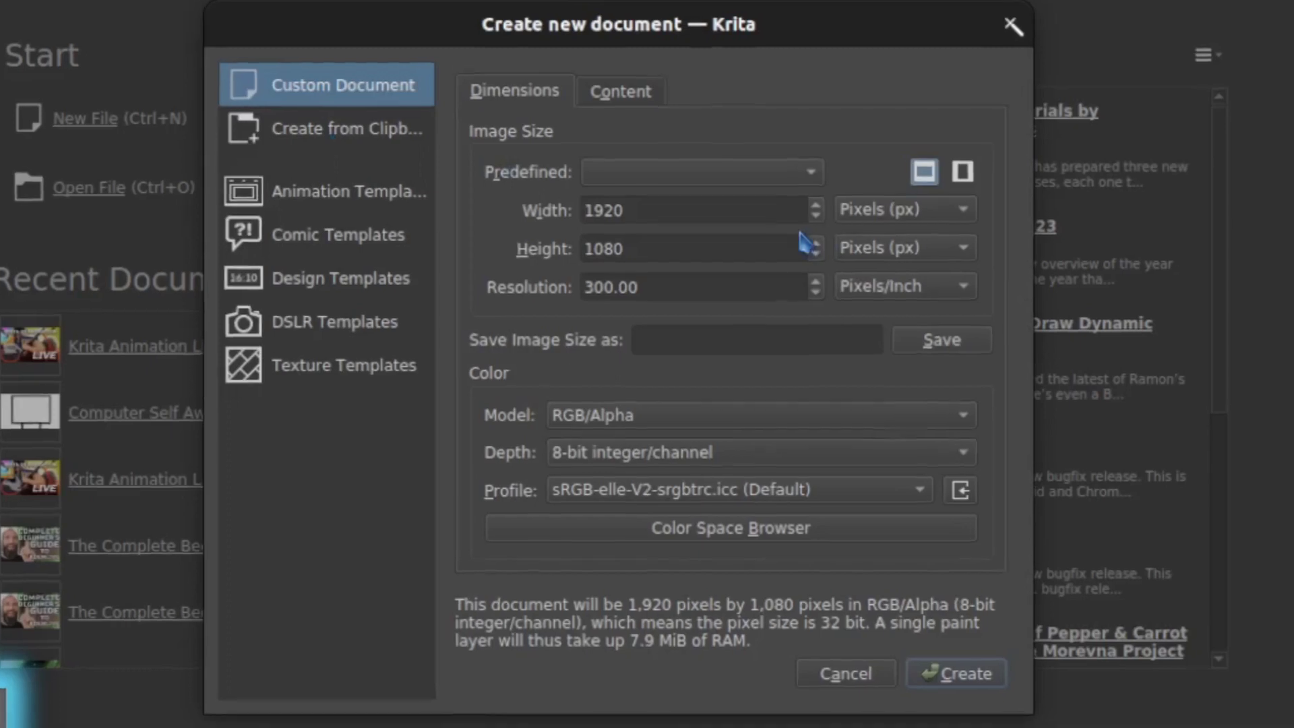
left_click(768, 89)
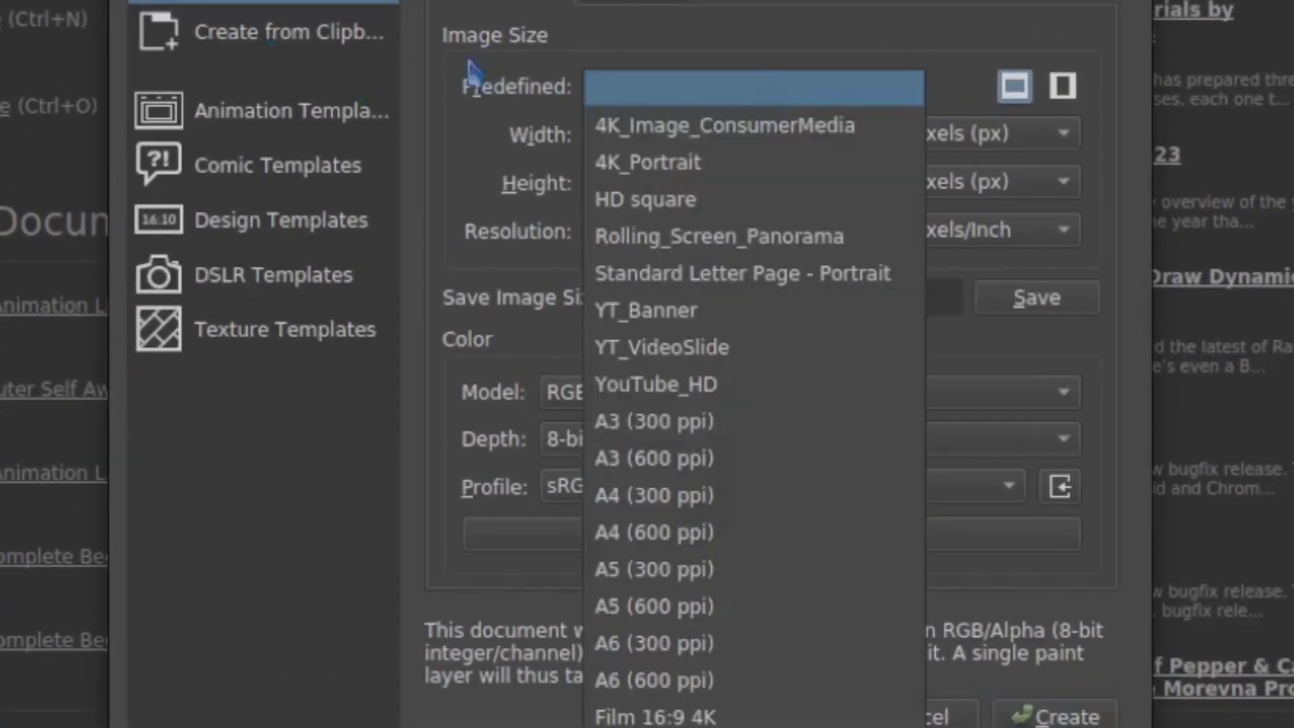
left_click(798, 14)
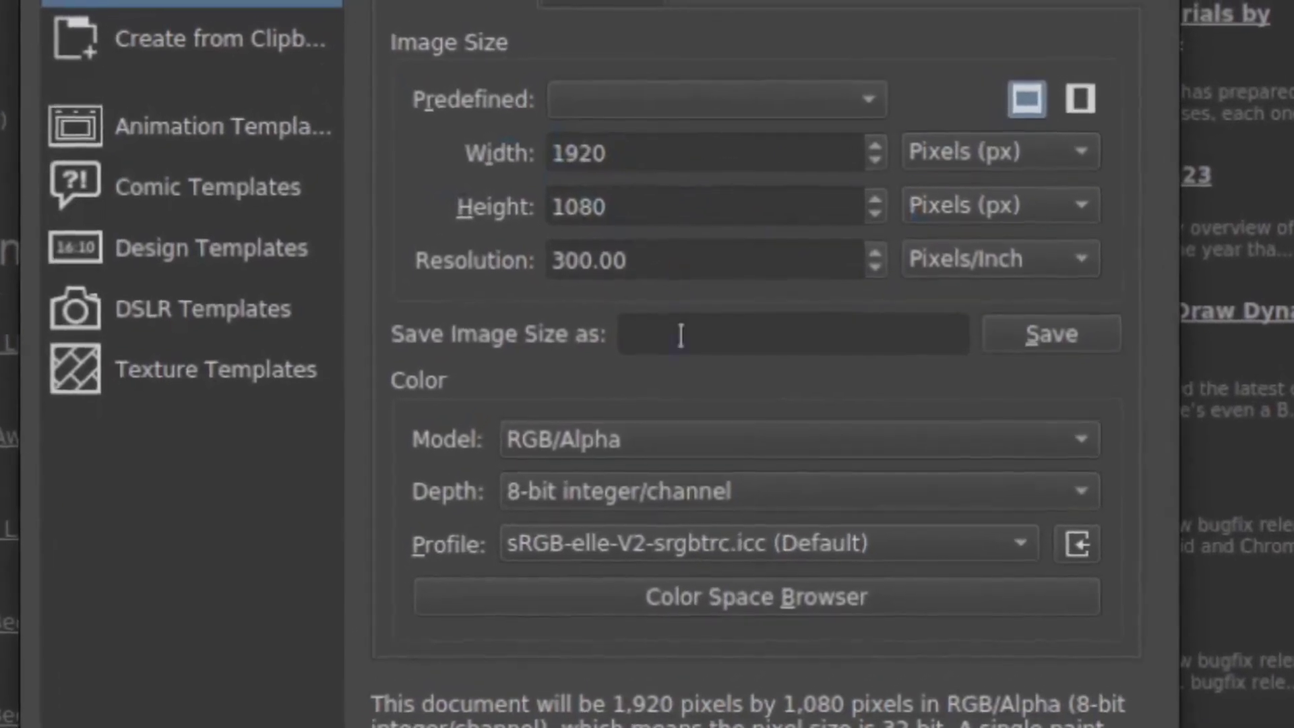
left_click(772, 329)
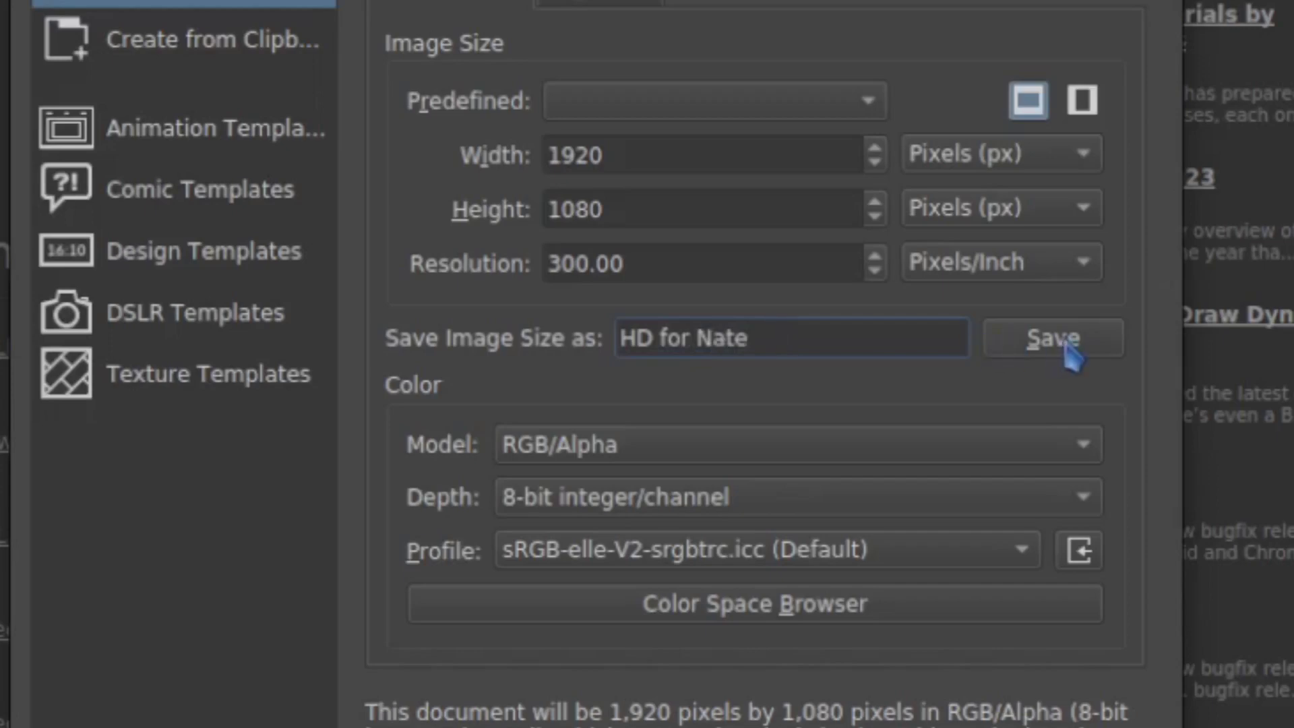
left_click(781, 102)
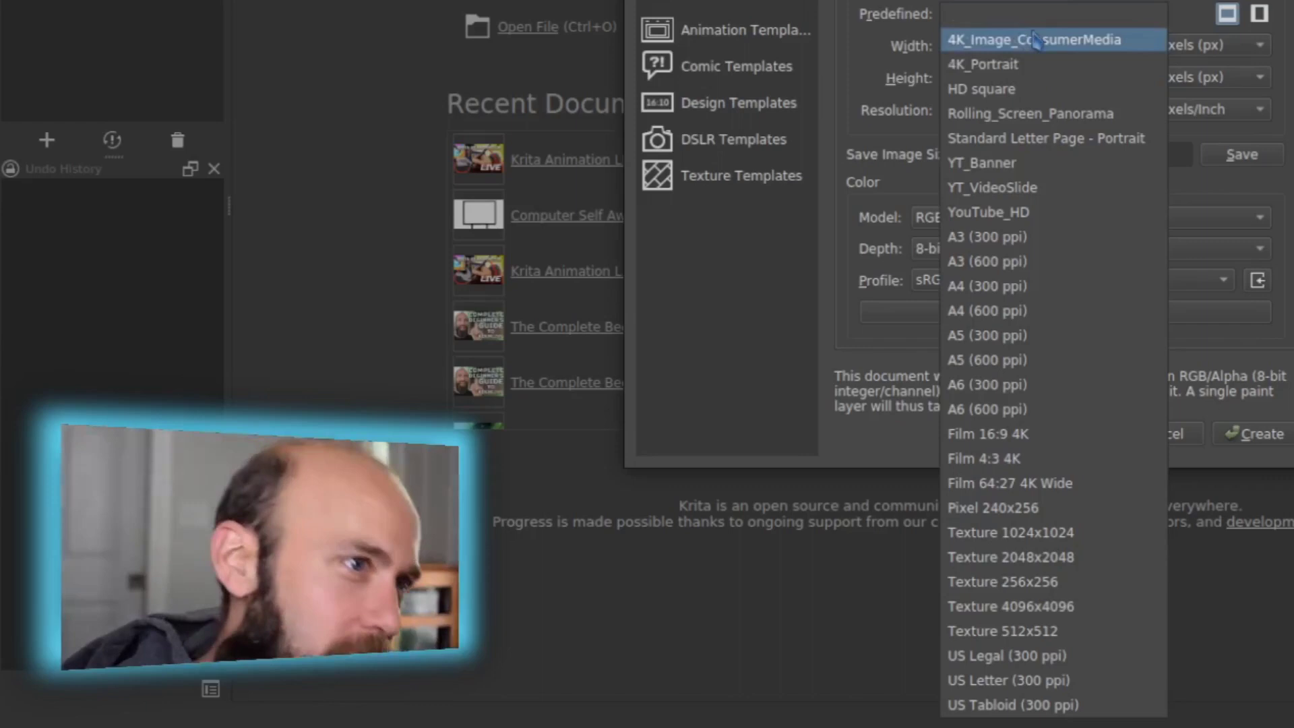
left_click(1068, 9)
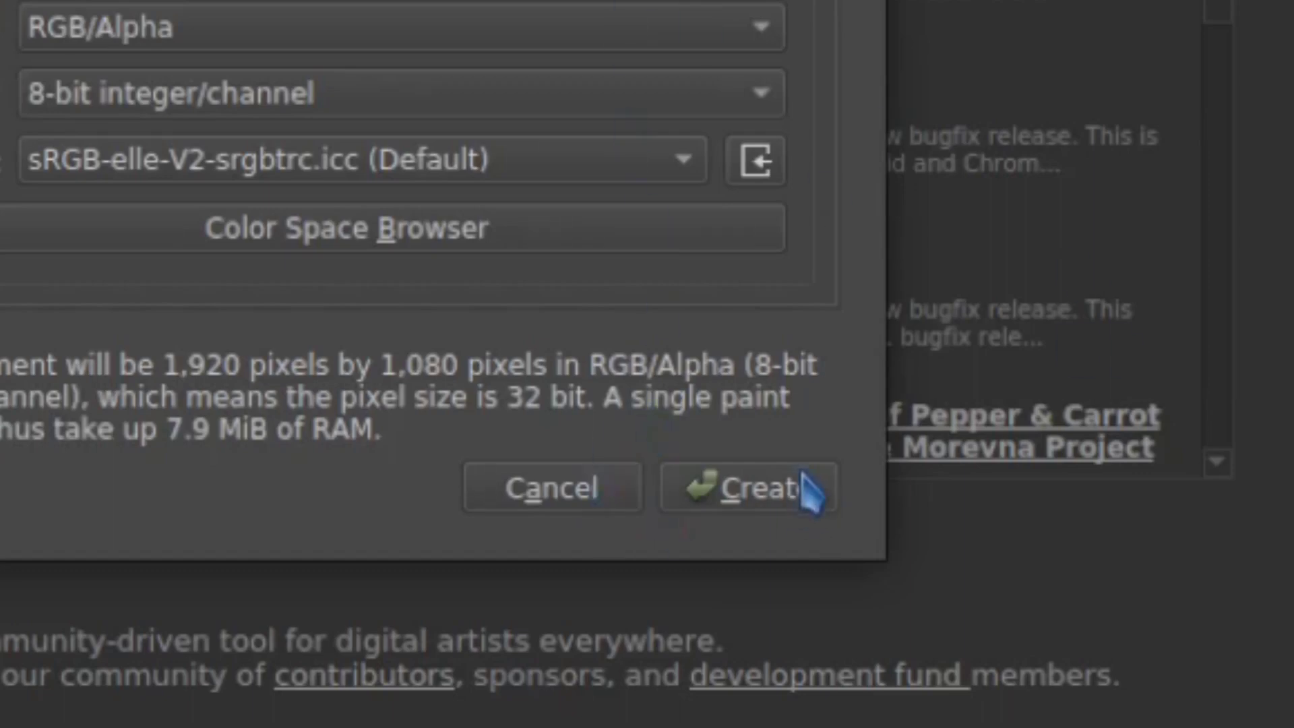
Step: Create the blank 1920 × 1080 canvas and try the Animation workspace
key("Return")
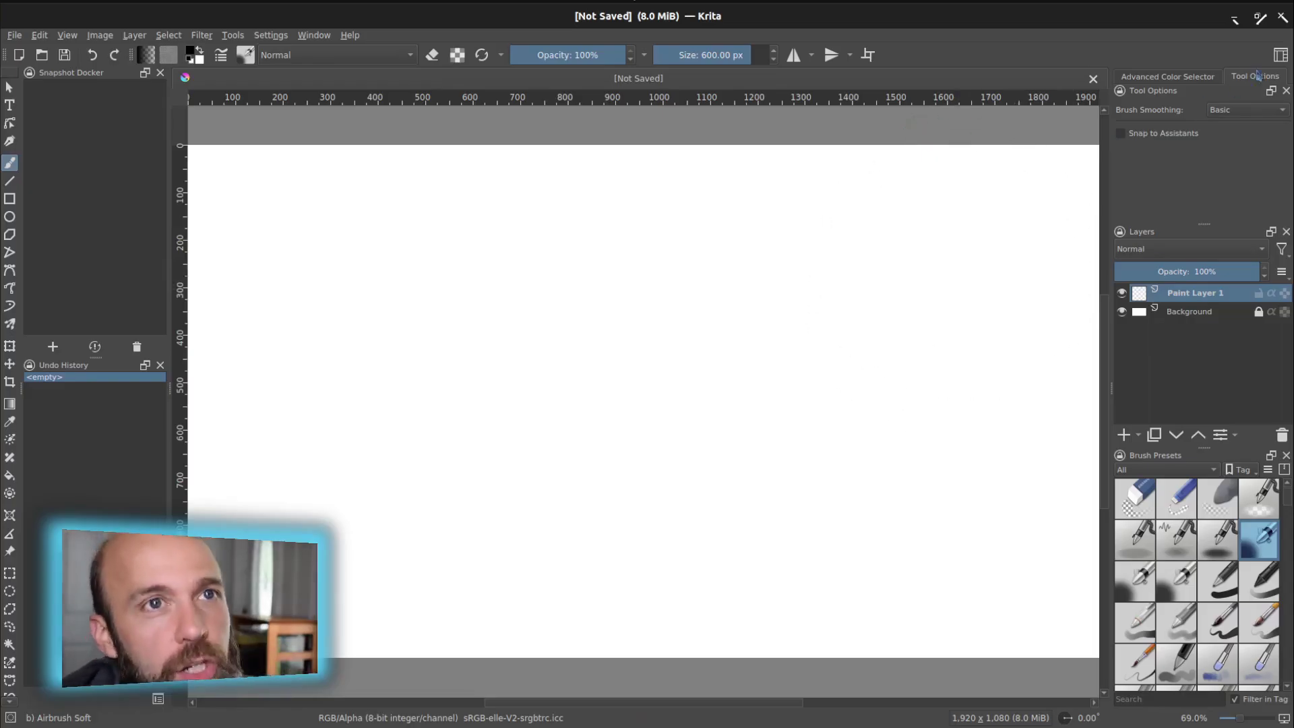
left_click(1287, 55)
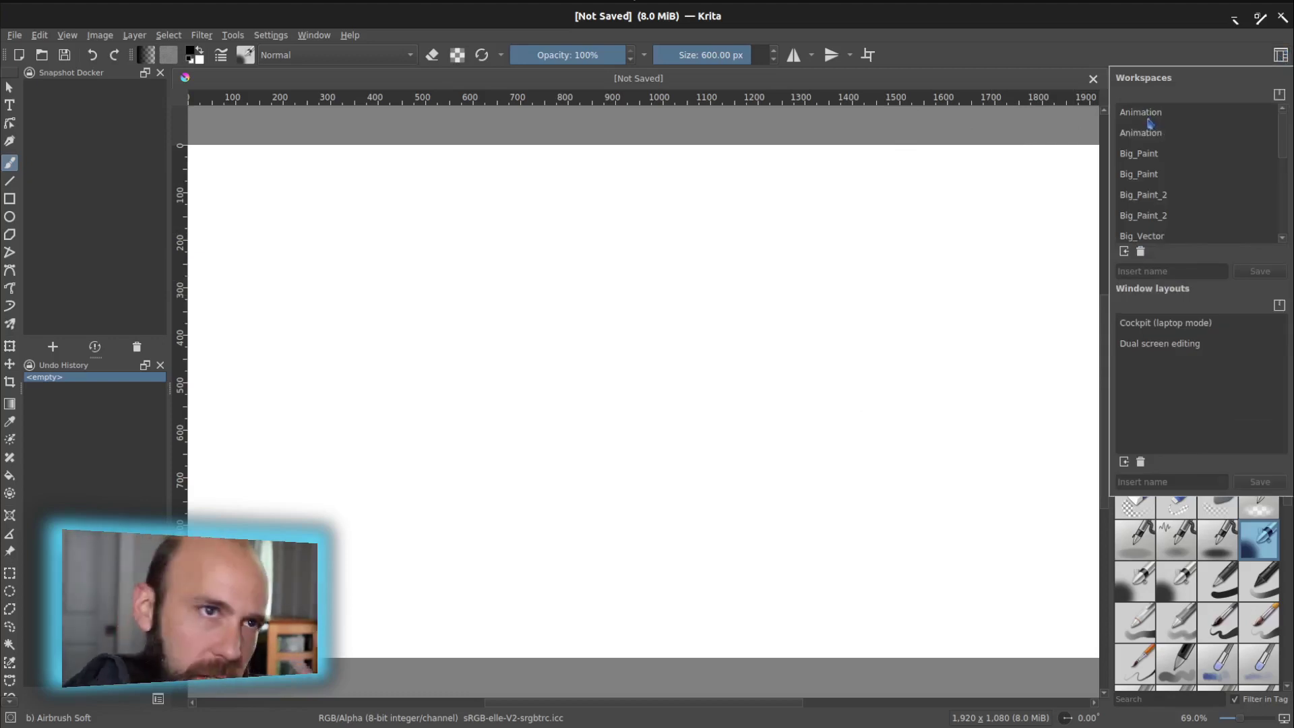
mouse_move(1149, 123)
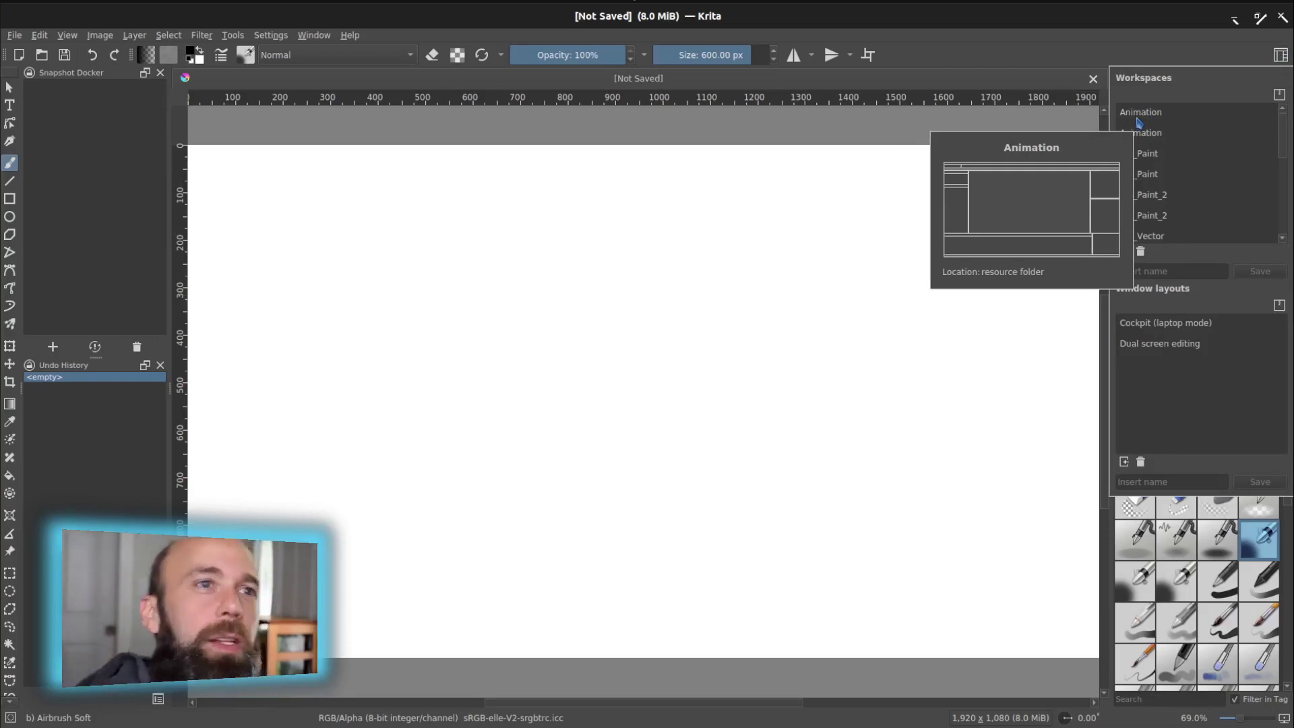
left_click(1147, 120)
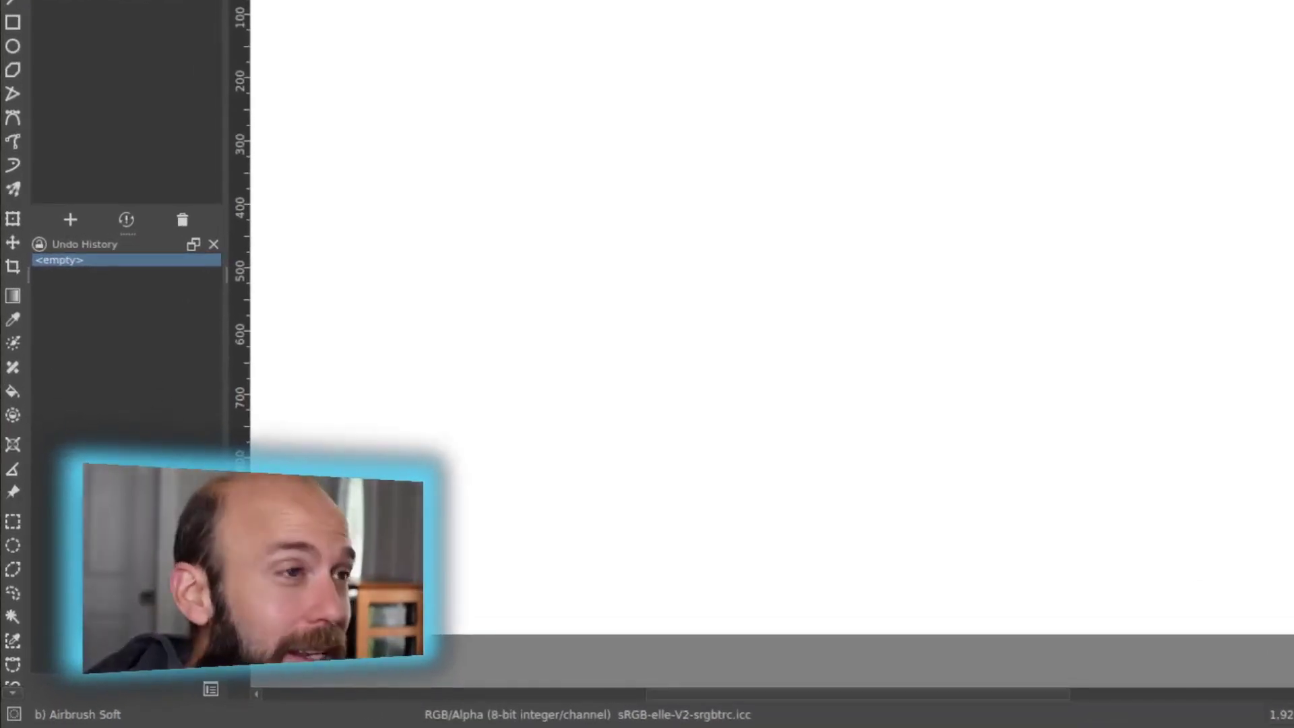
Step: Drag DSC_0990.NEF from the Stock_Marbles folder onto Krita and open it as a new document
key("ctrl+o")
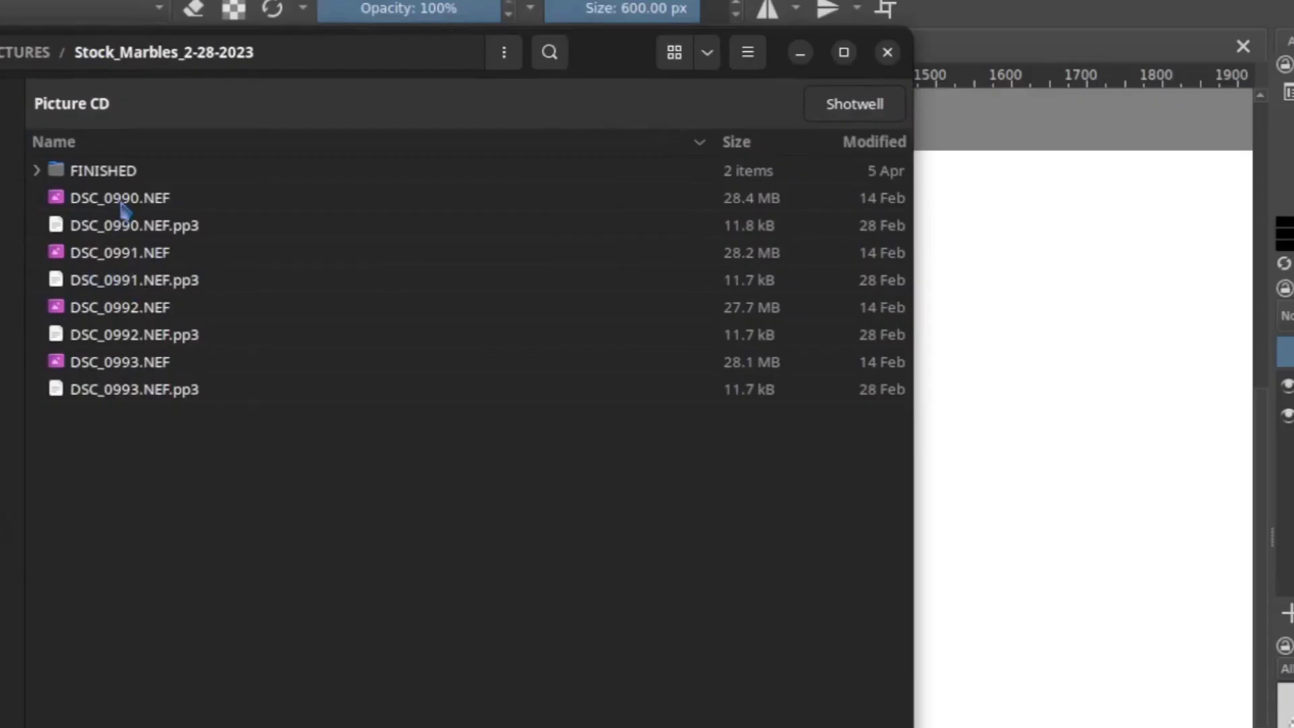
left_click(390, 179)
left_click_drag(1071, 307, 1071, 305)
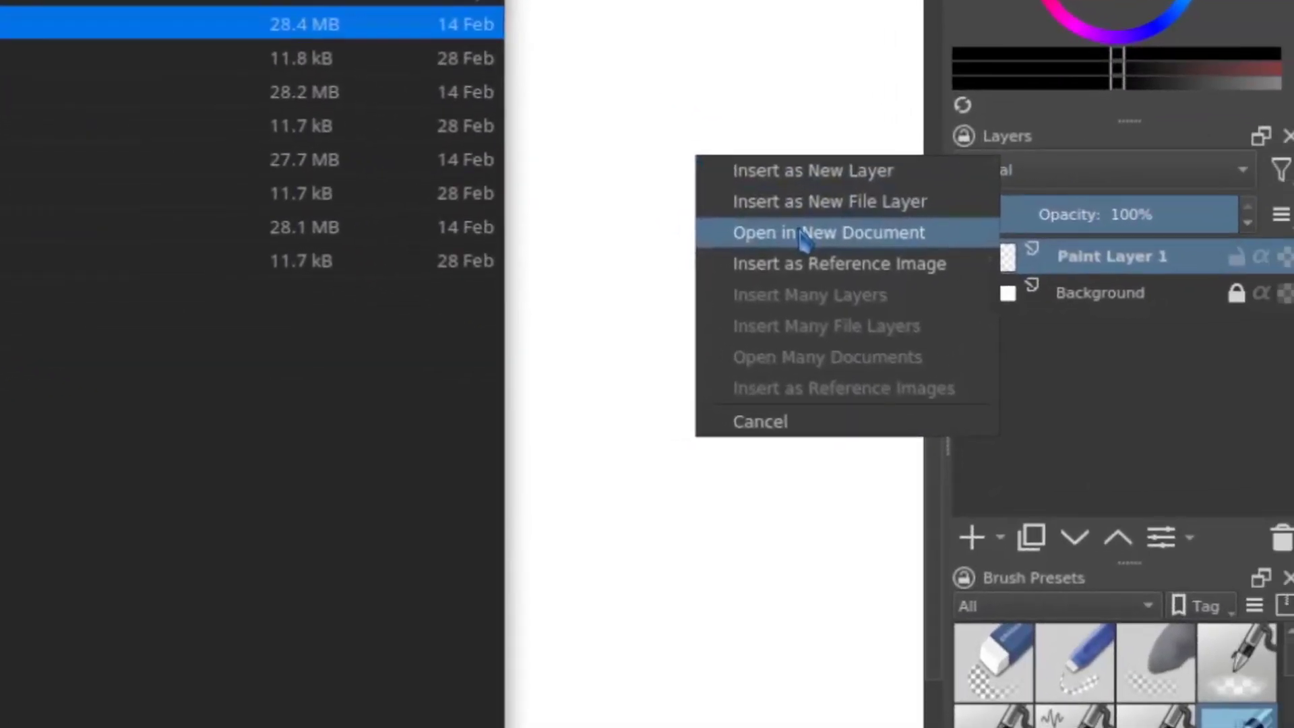
left_click(801, 234)
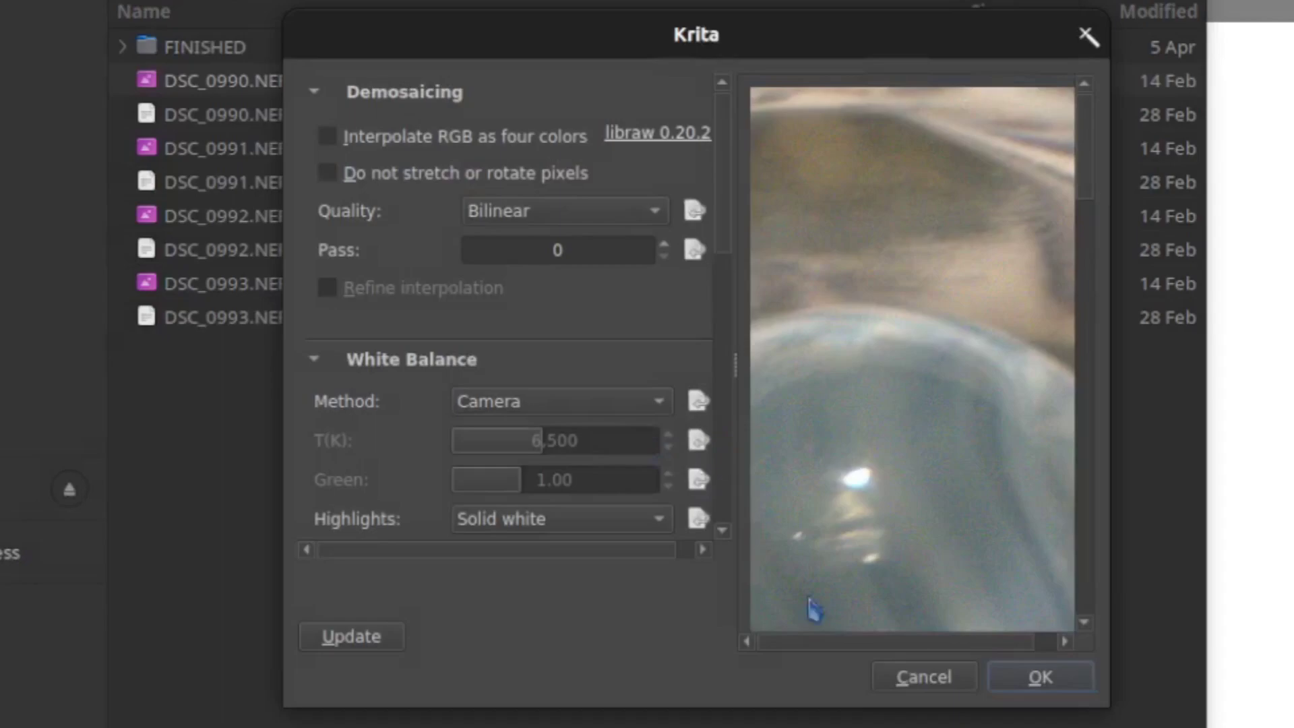
Step: Accept the default raw import settings to open DSC_0990.NEF
left_click(1039, 677)
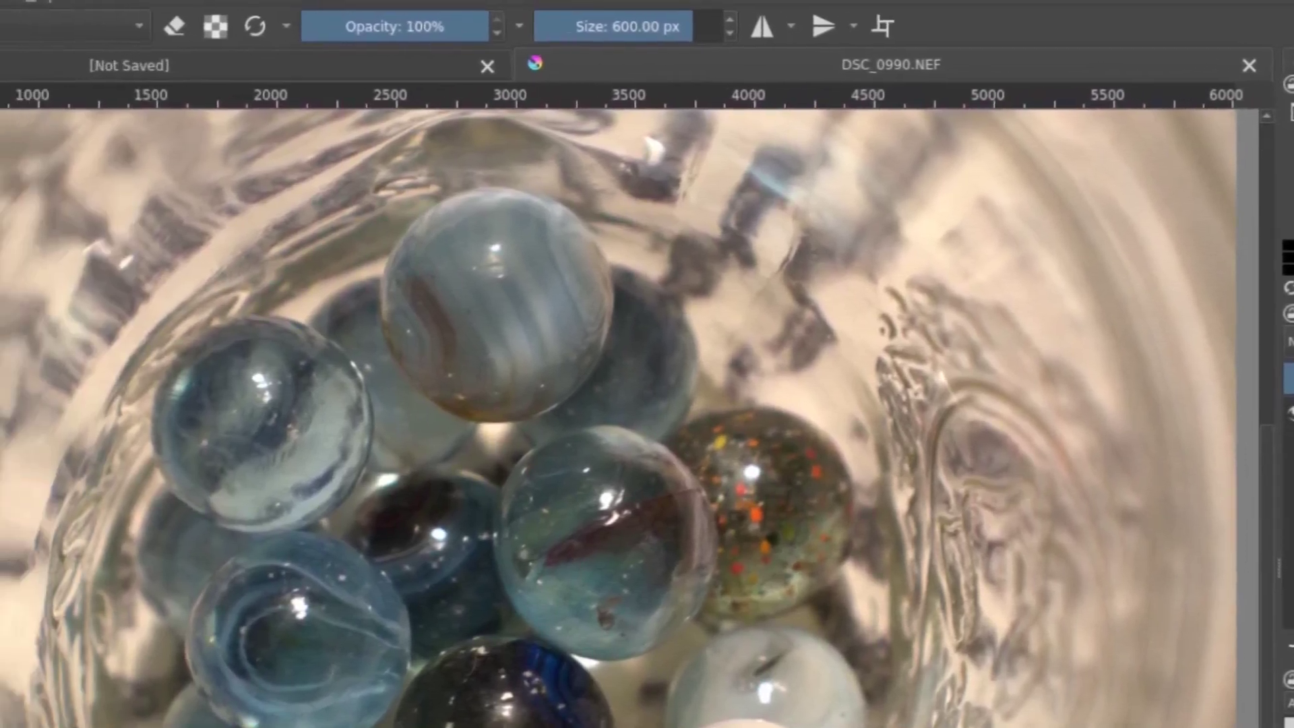
left_click(63, 9)
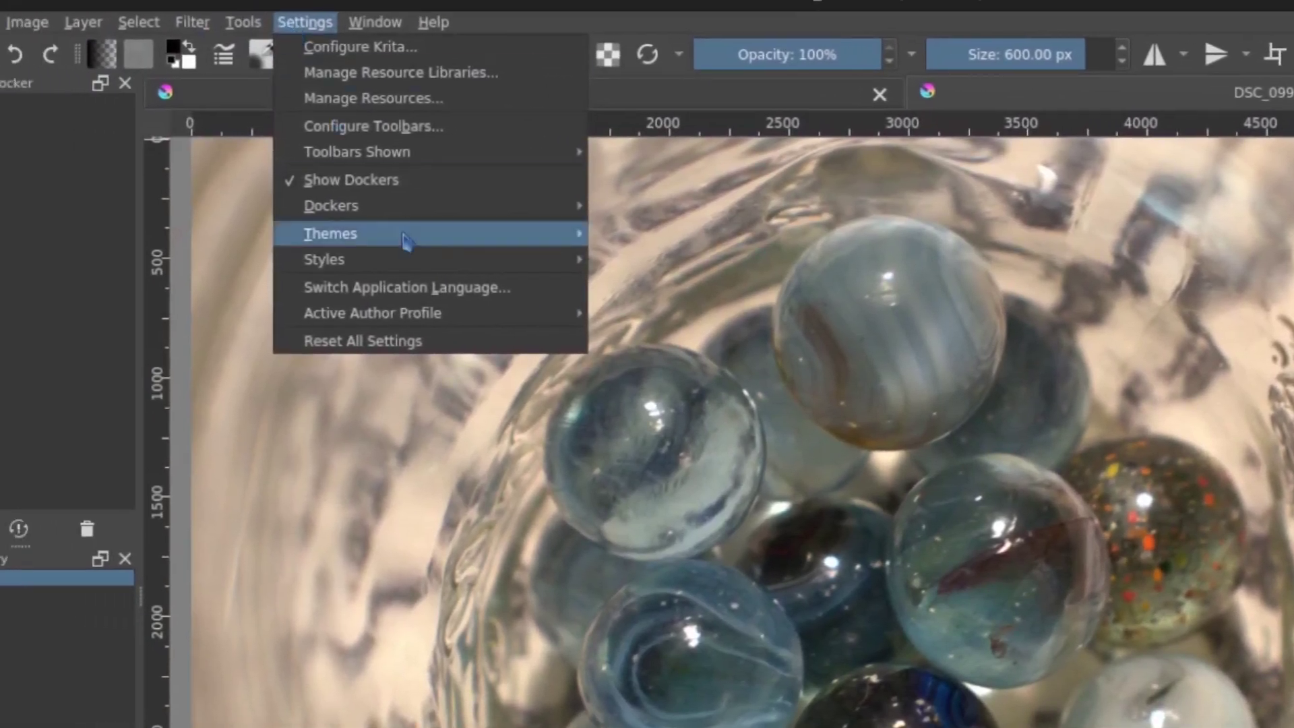
mouse_move(301, 208)
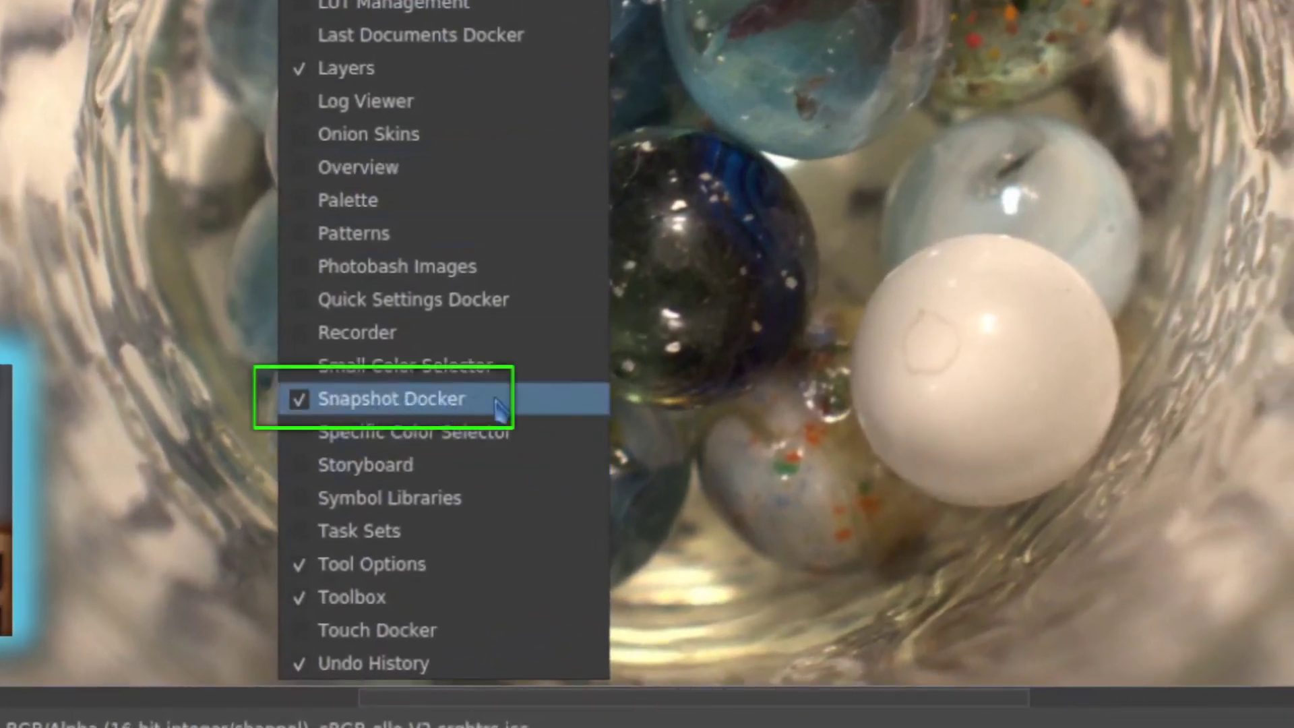
left_click(446, 673)
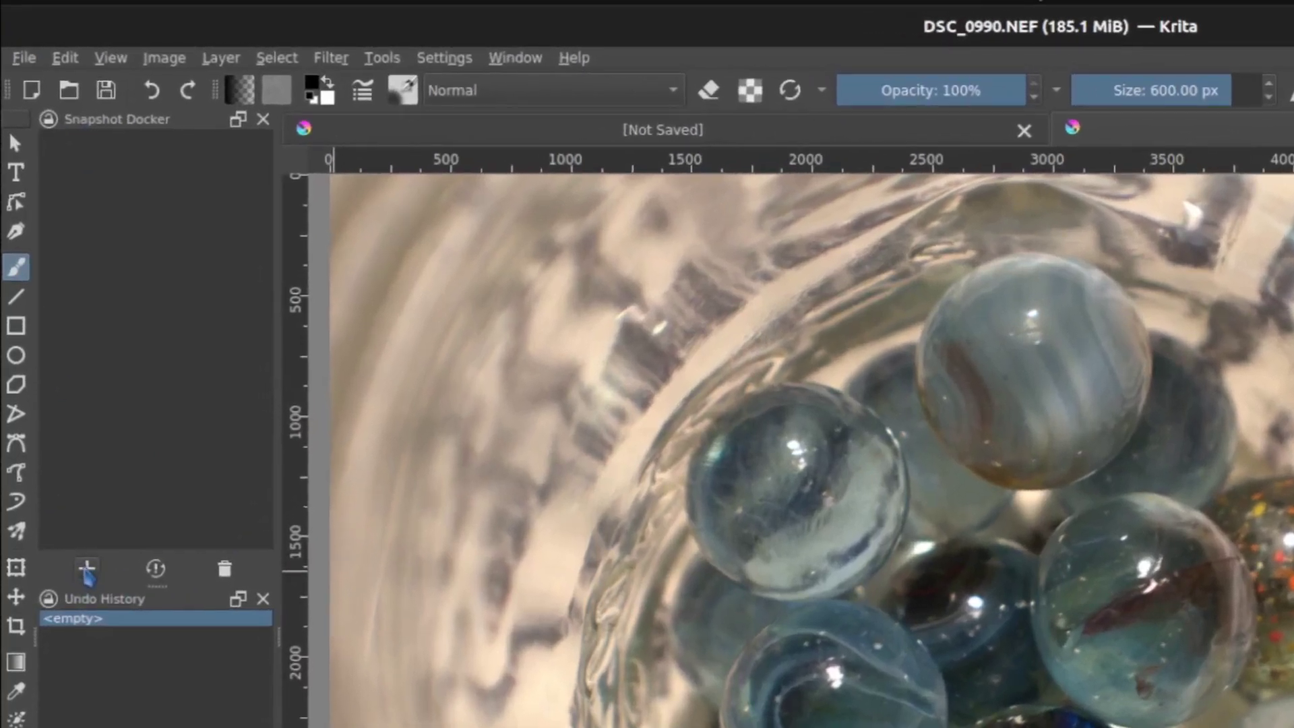
Step: Take snapshots before and after the black brush strokes, then start renaming Snapshot 1
left_click(87, 570)
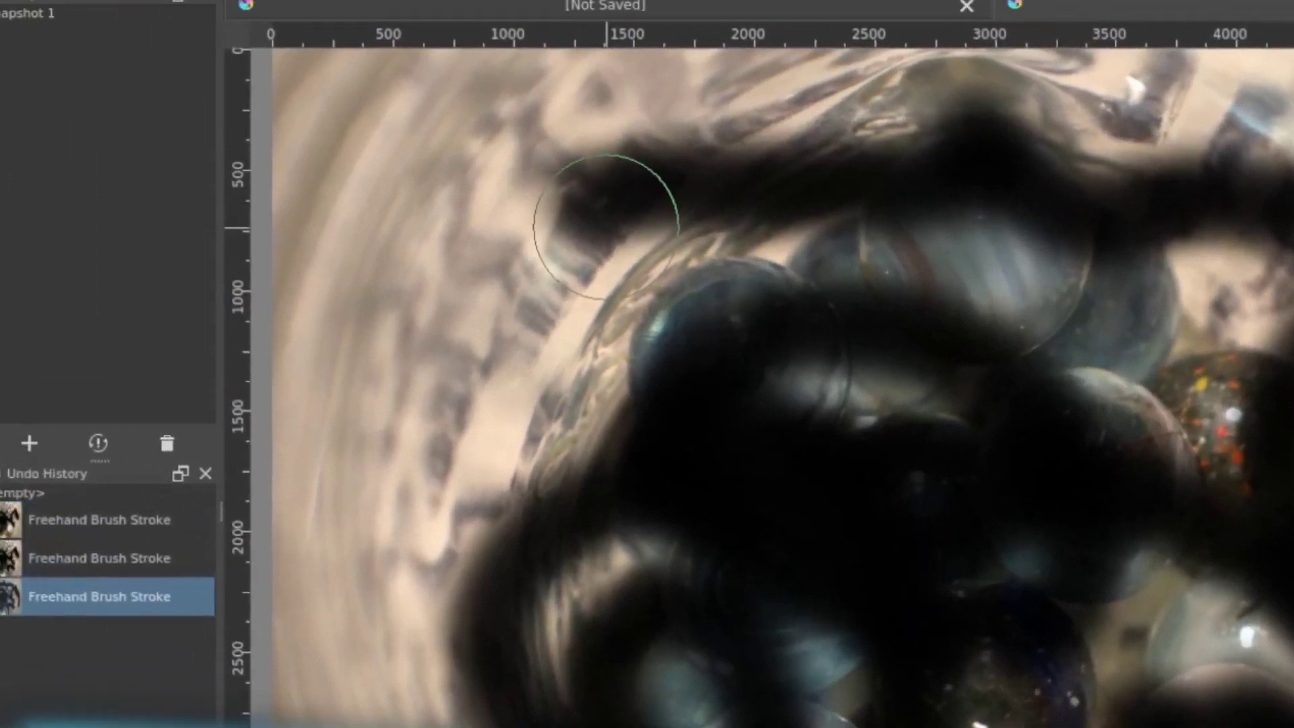
left_click(79, 467)
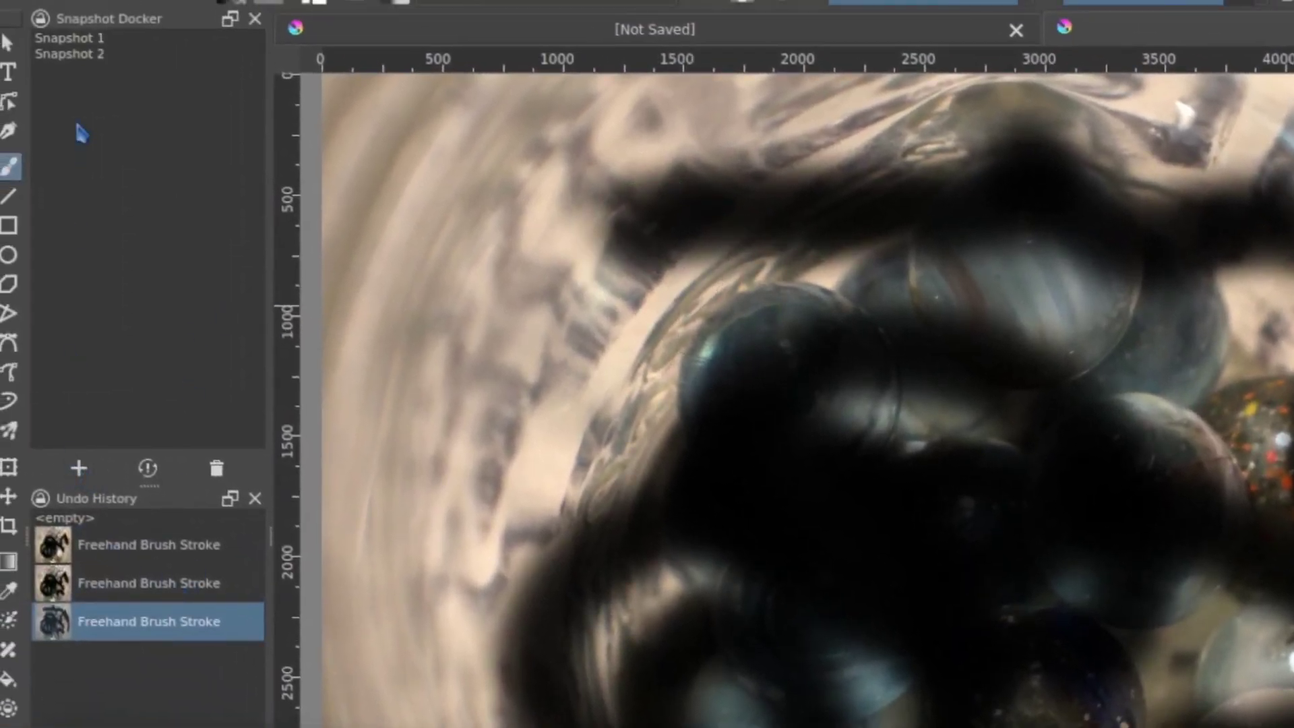
left_click(69, 38)
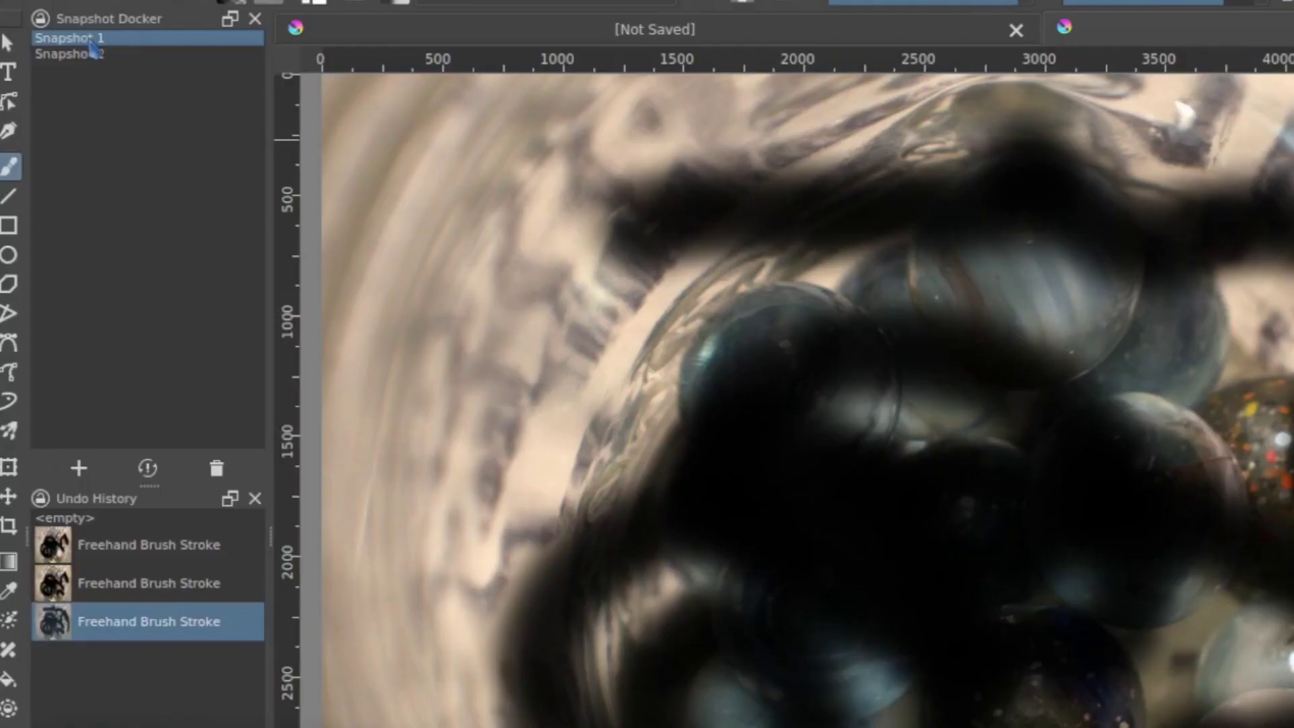
double_click(89, 42)
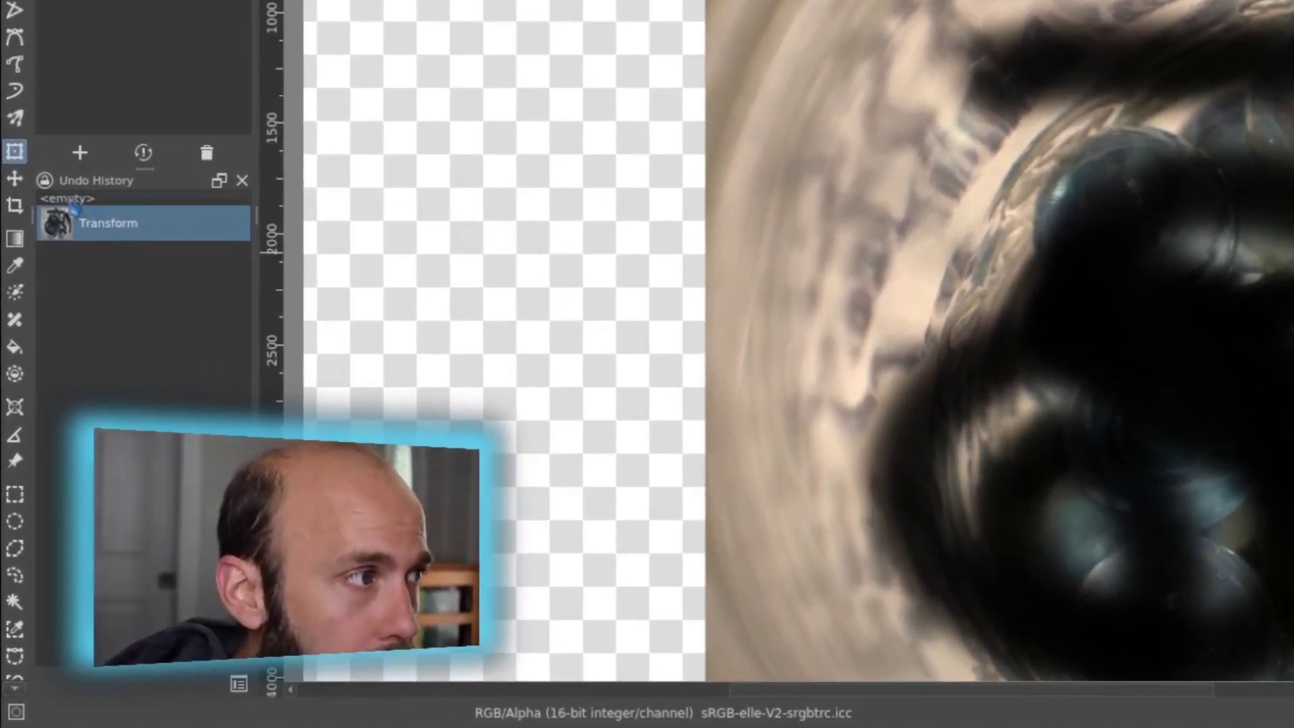
Step: Undo the photo's Transform in Undo History, then redo it to keep the shift
left_click(68, 218)
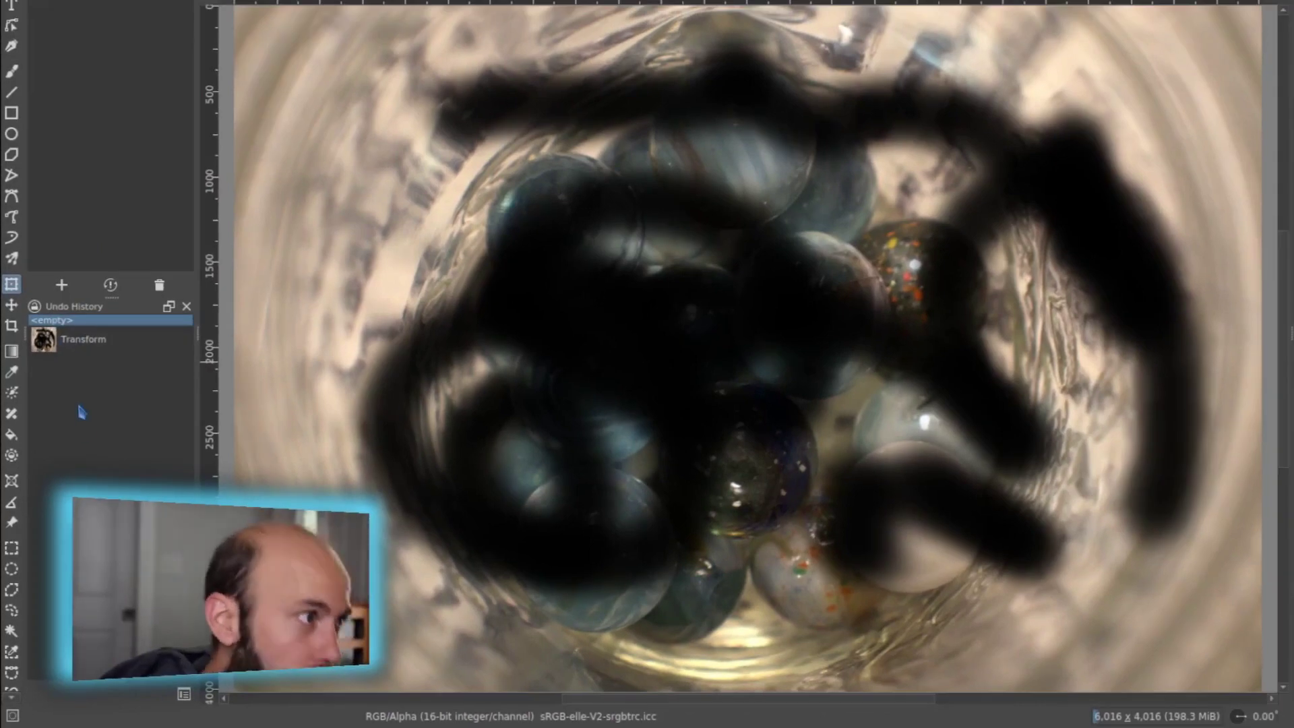
left_click(79, 343)
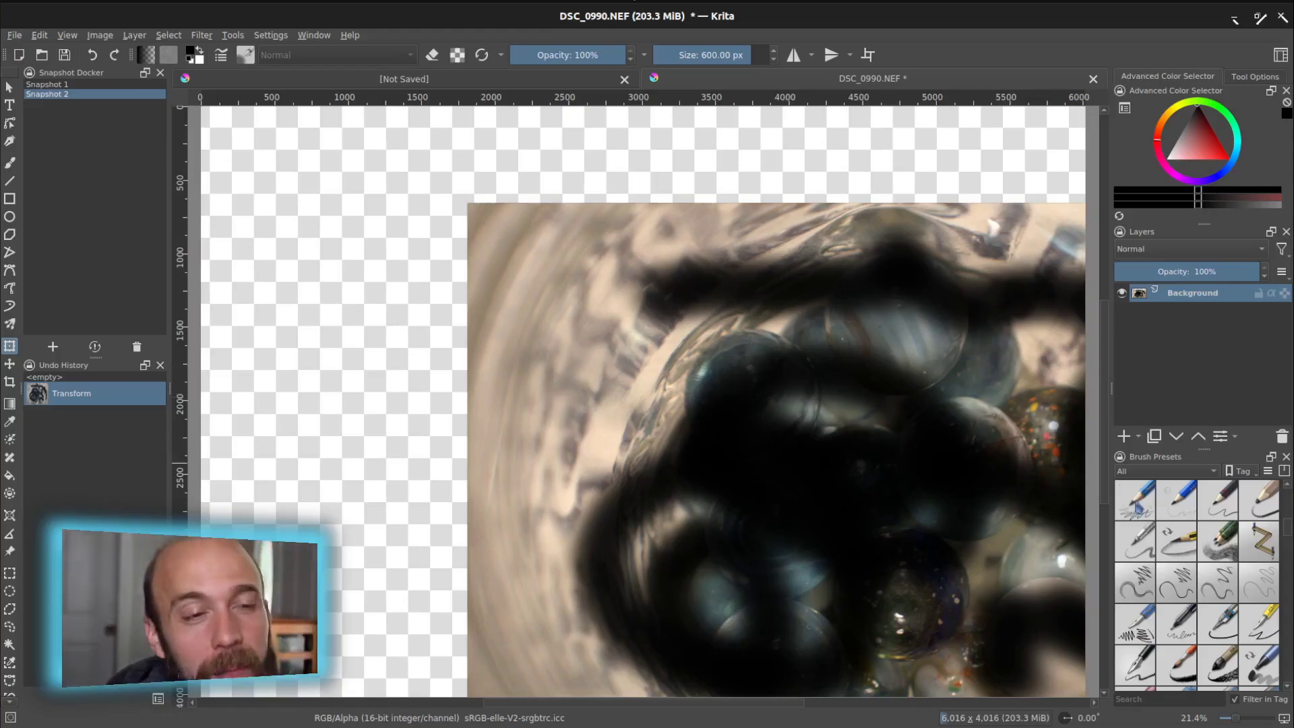
Step: Switch to the fine pencil-like brush preset and draw a red curve toward the lower loop
left_click(1139, 508)
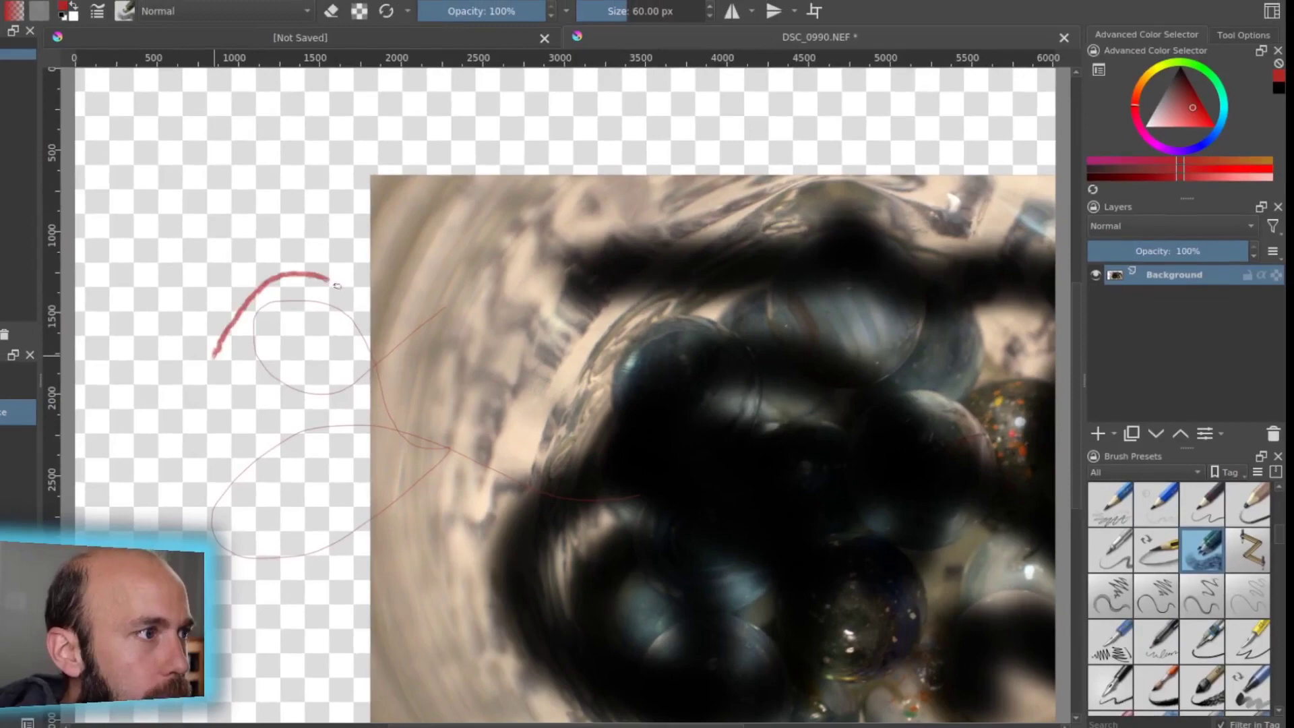
mouse_move(337, 285)
left_mouse_down()
mouse_move(355, 407)
mouse_move(505, 528)
mouse_move(295, 460)
left_mouse_up()
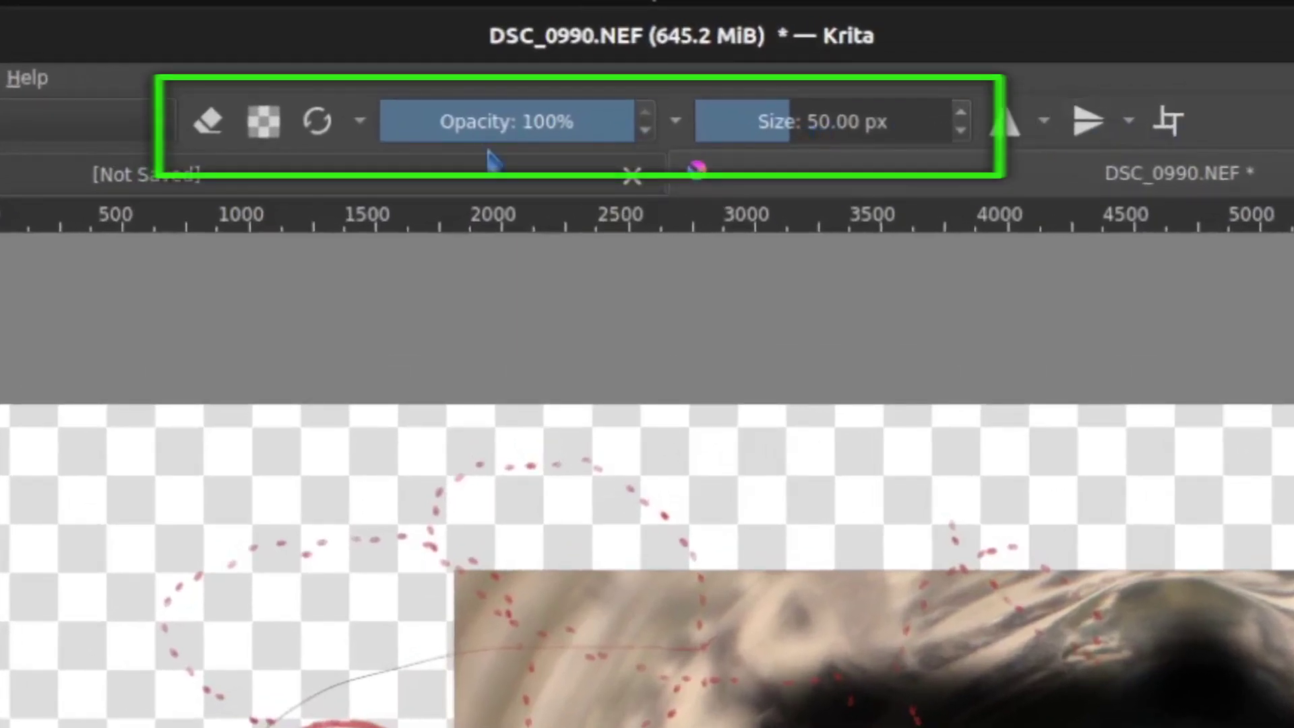
Step: Set the brush opacity to about half and enlarge the brush to about 554 px
left_click(500, 123)
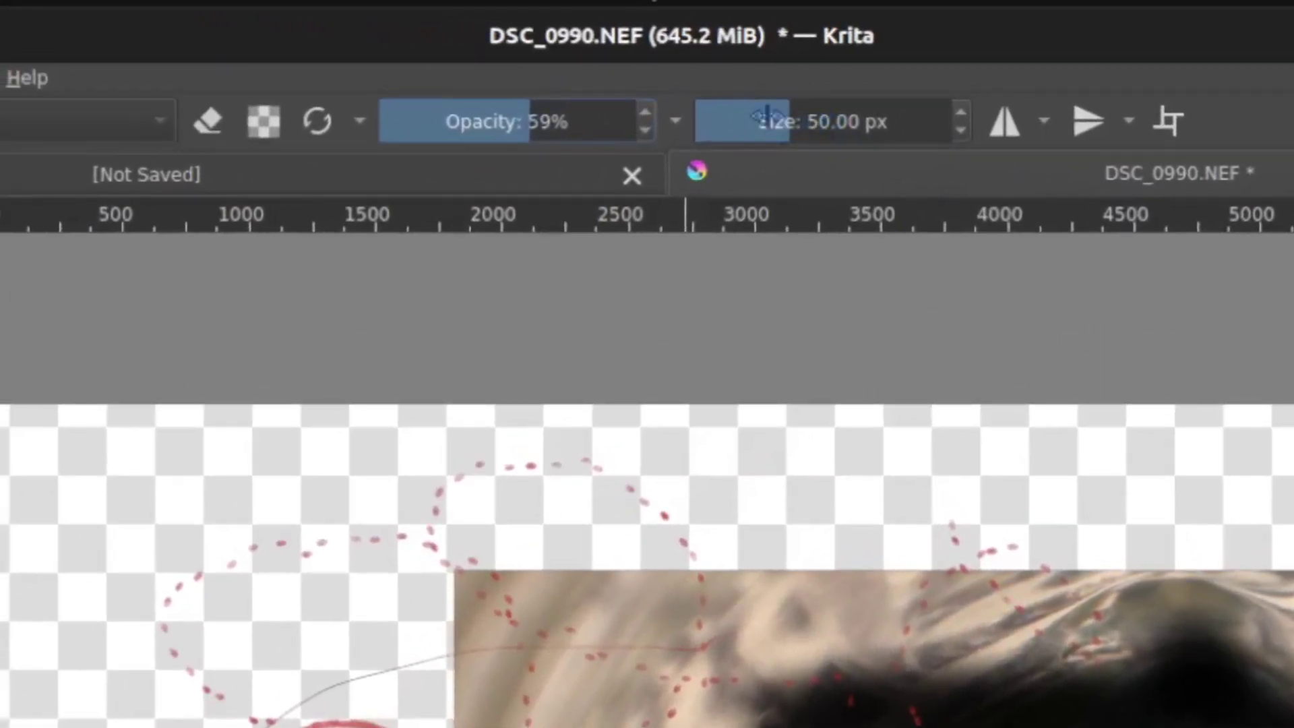
left_click_drag(775, 125, 865, 124)
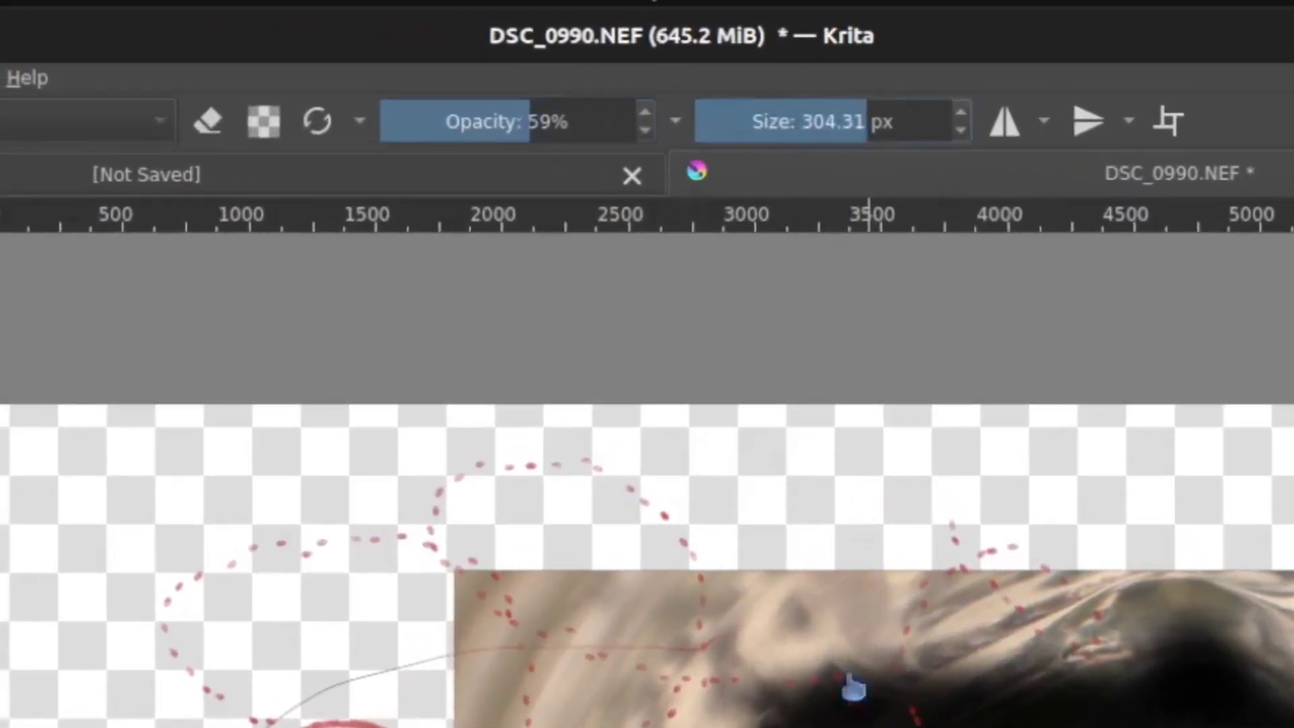
key("slash")
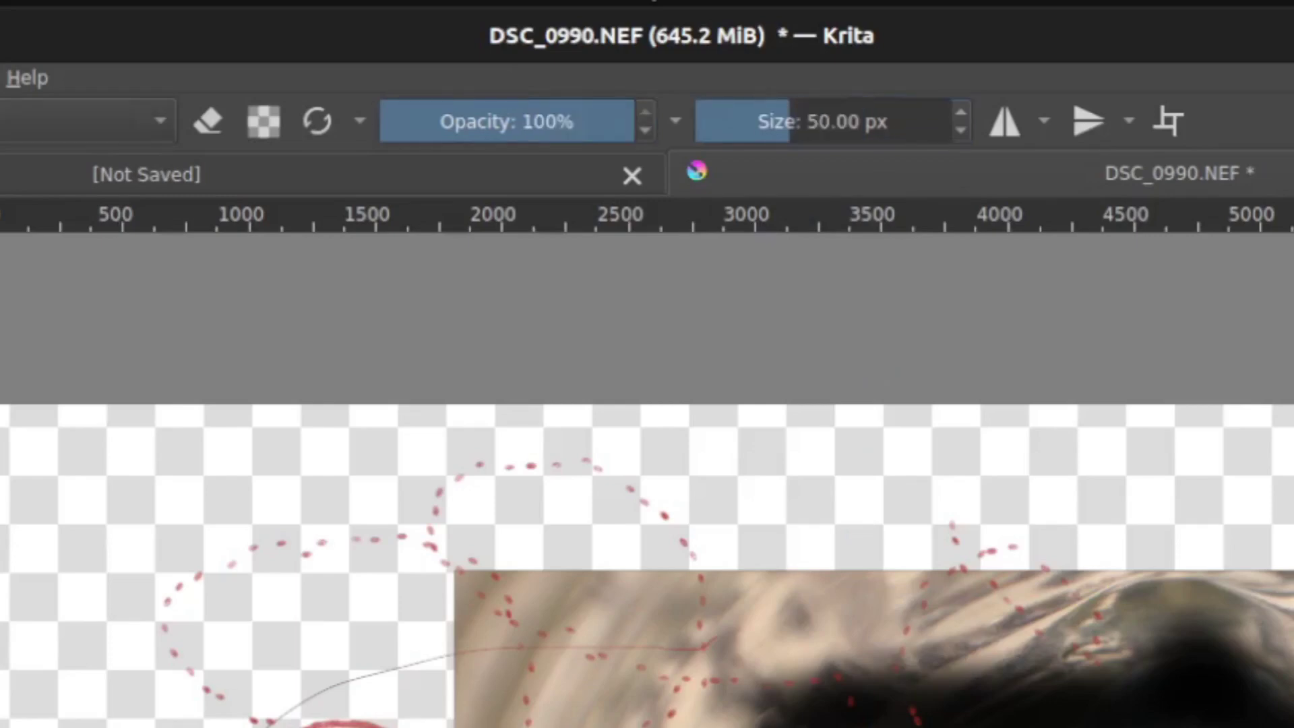
left_click_drag(838, 139, 847, 128)
key("bracketright")
key("bracketright")
key("bracketright")
key("bracketright")
key("bracketright")
key("bracketright")
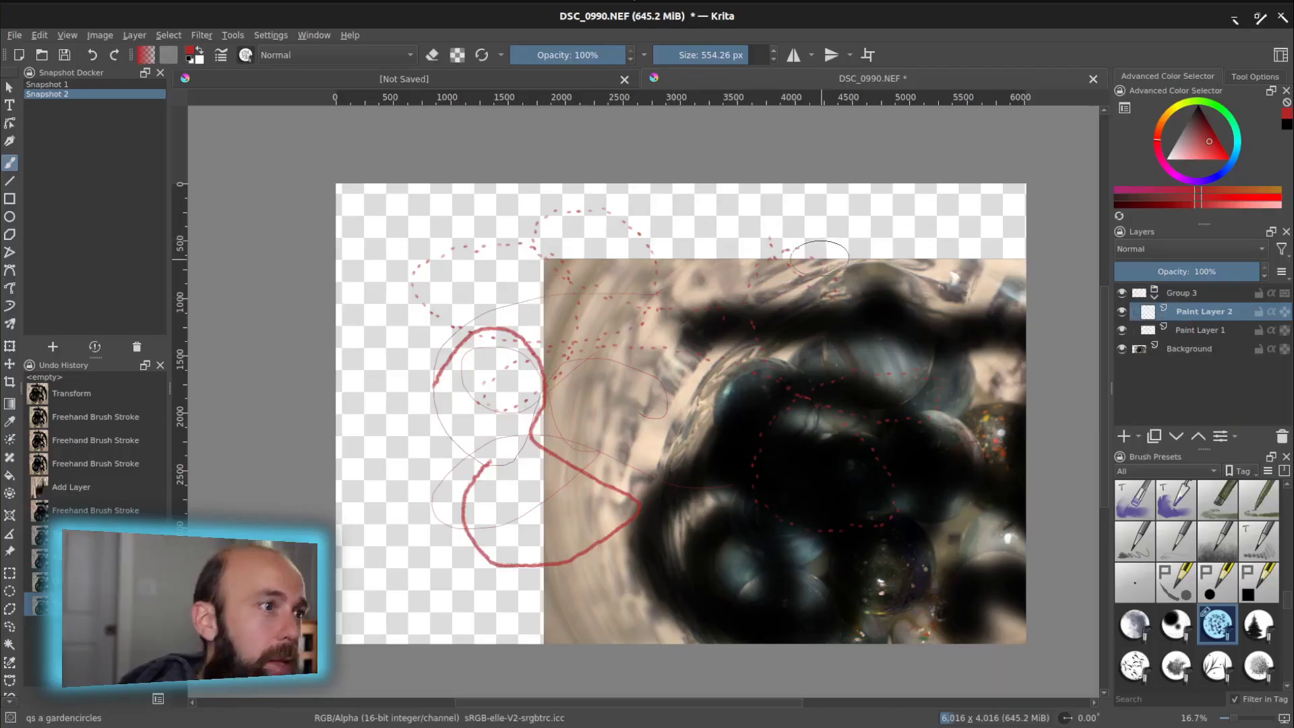
Step: Stamp sixteen soft red dabs across the photo and canvas
left_click(658, 358)
left_click(828, 372)
left_click(561, 463)
left_click(302, 392)
left_click(419, 385)
left_click(383, 512)
left_click(642, 638)
left_click(725, 627)
left_click(495, 492)
left_click(741, 527)
left_click(703, 585)
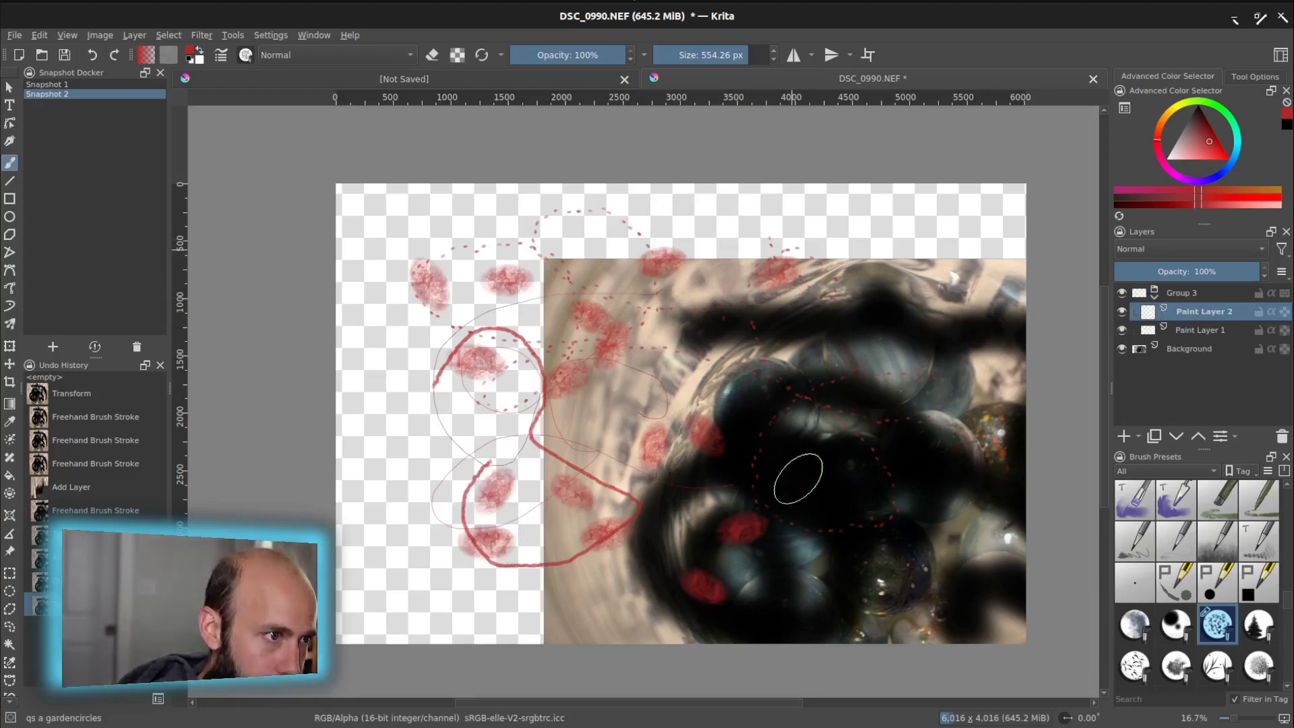
left_click(828, 495)
left_click(802, 394)
left_click(657, 367)
left_click(570, 495)
left_click(445, 453)
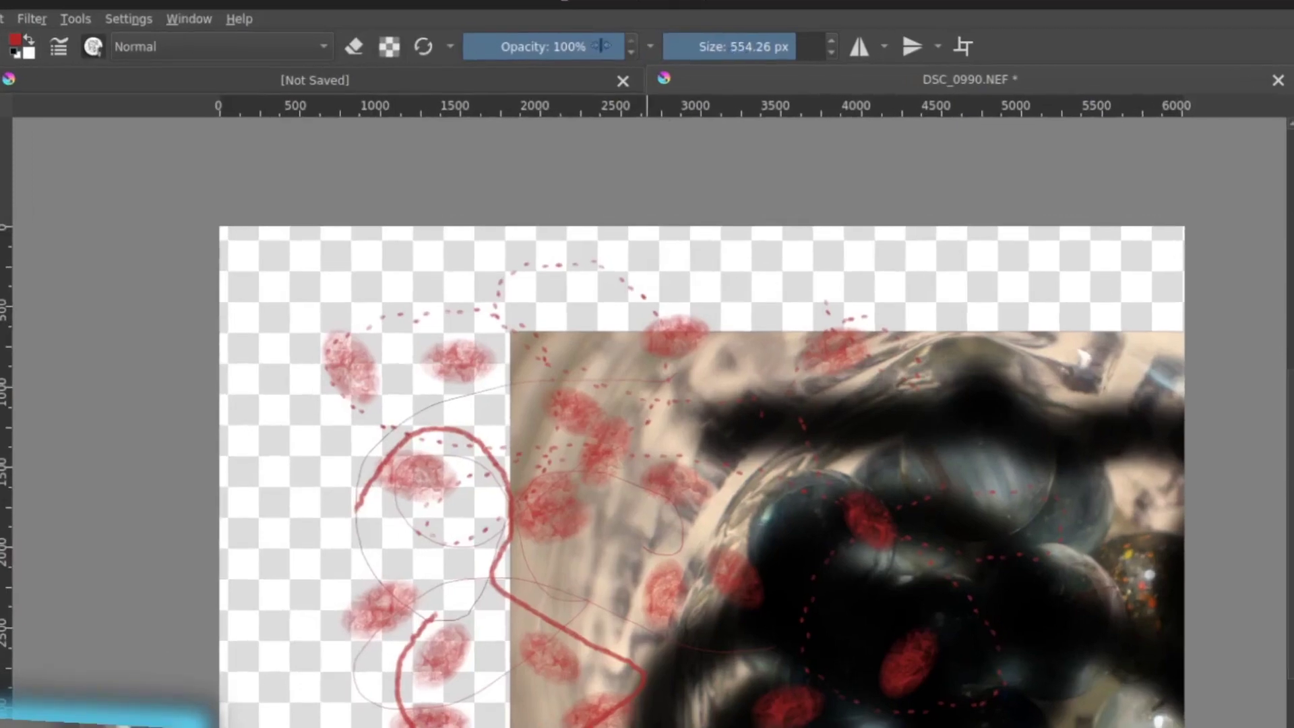
Step: Lower the brush opacity to about 50% and add three faint red dabs on the left
left_click(587, 54)
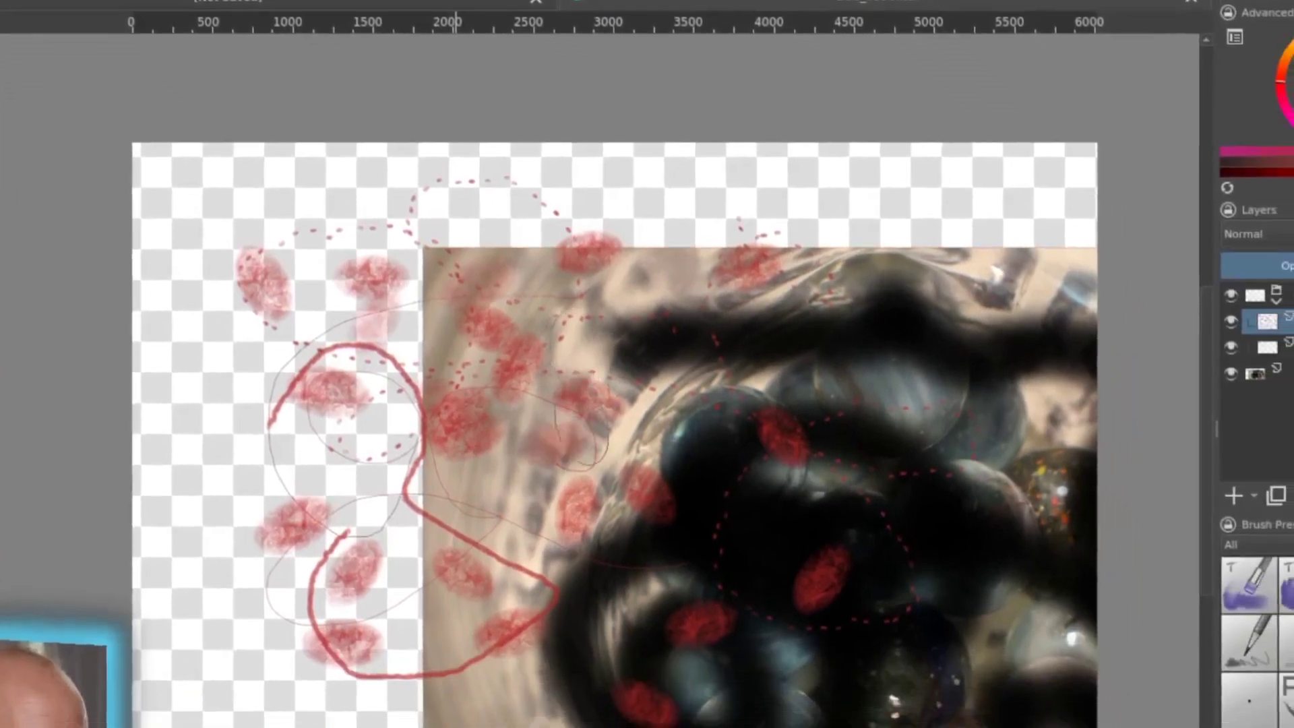
left_click(314, 468)
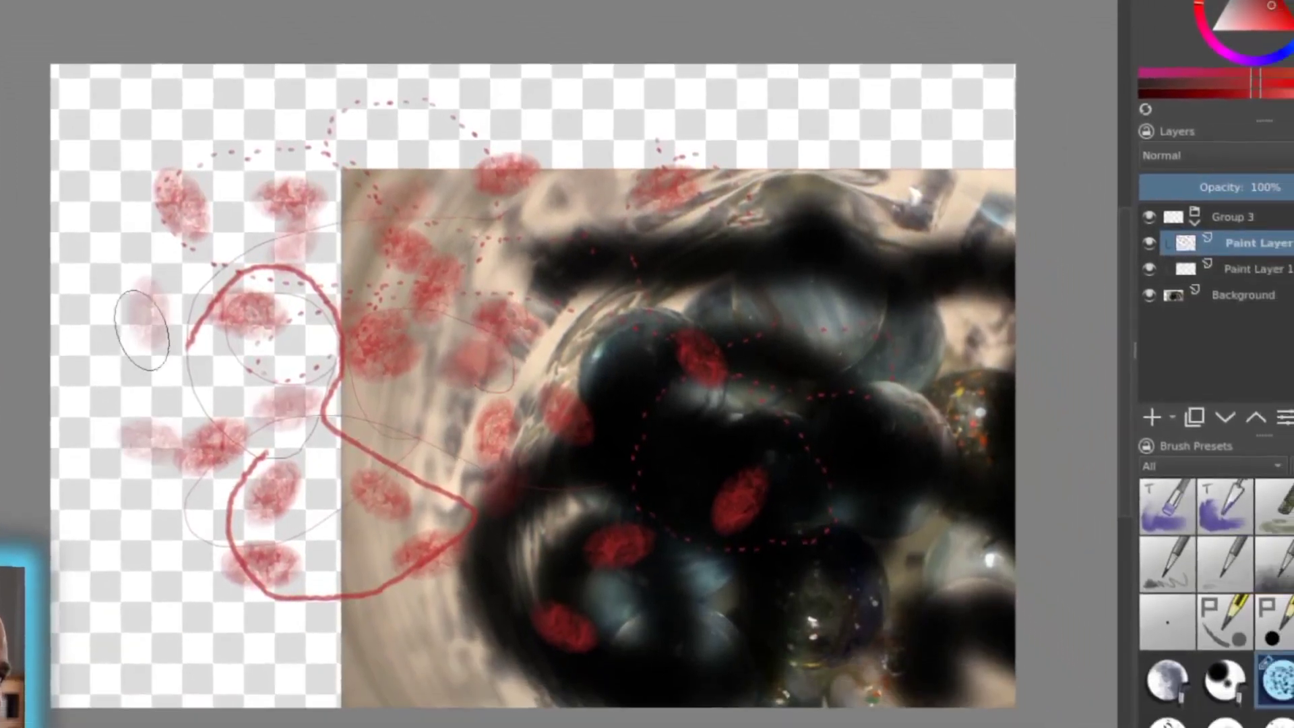
left_click(287, 603)
left_click(347, 700)
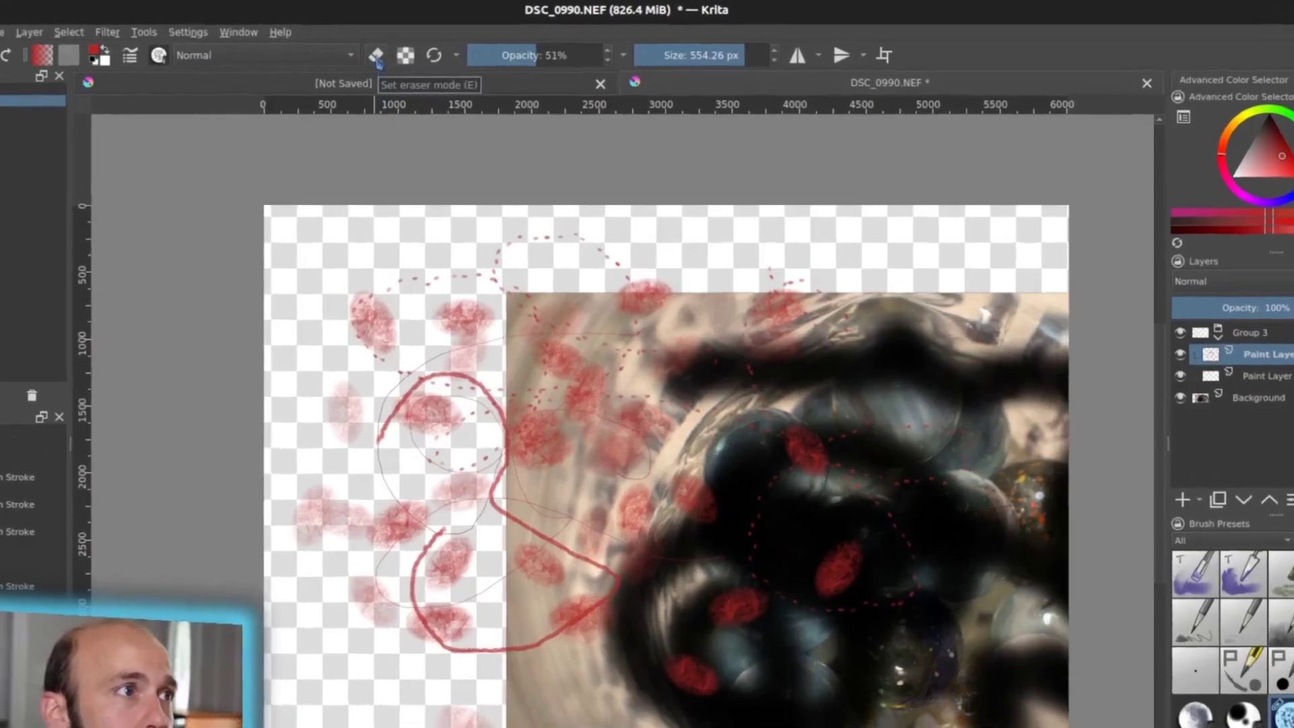
Step: Put the brush in eraser mode and raise its opacity back to nearly 100%
left_click(376, 55)
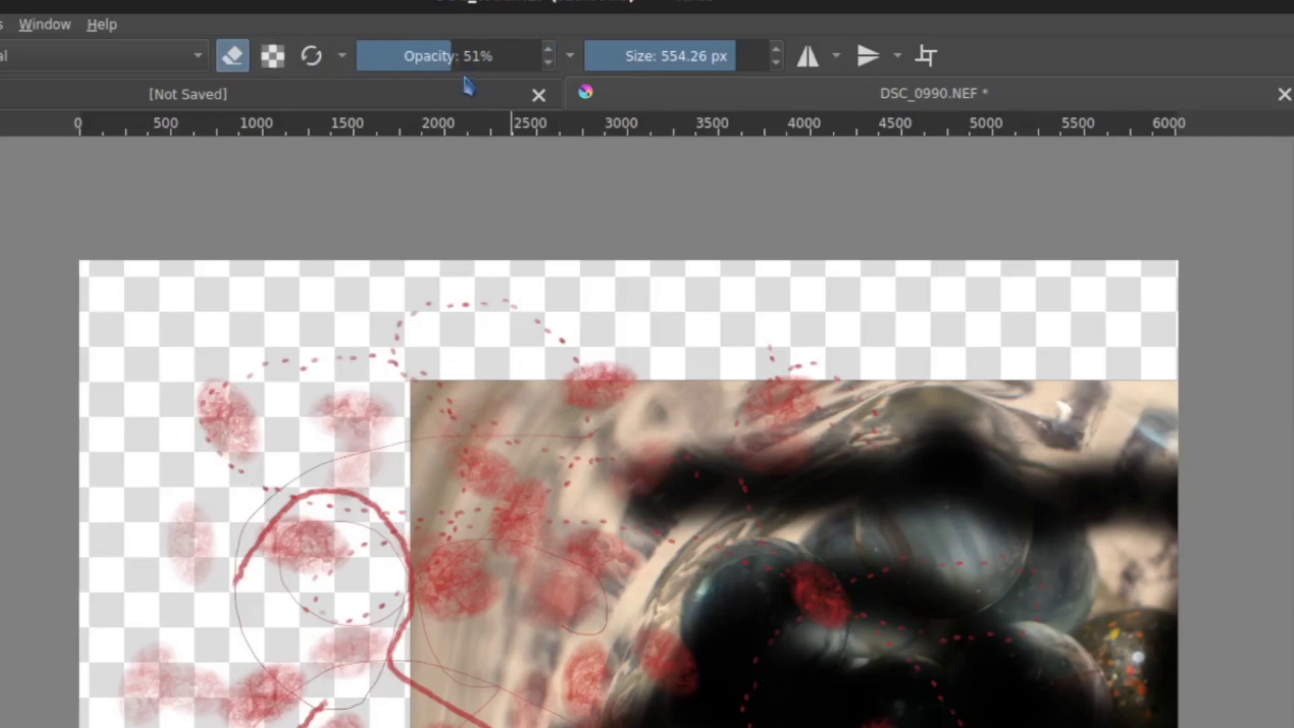
left_click_drag(451, 57, 539, 57)
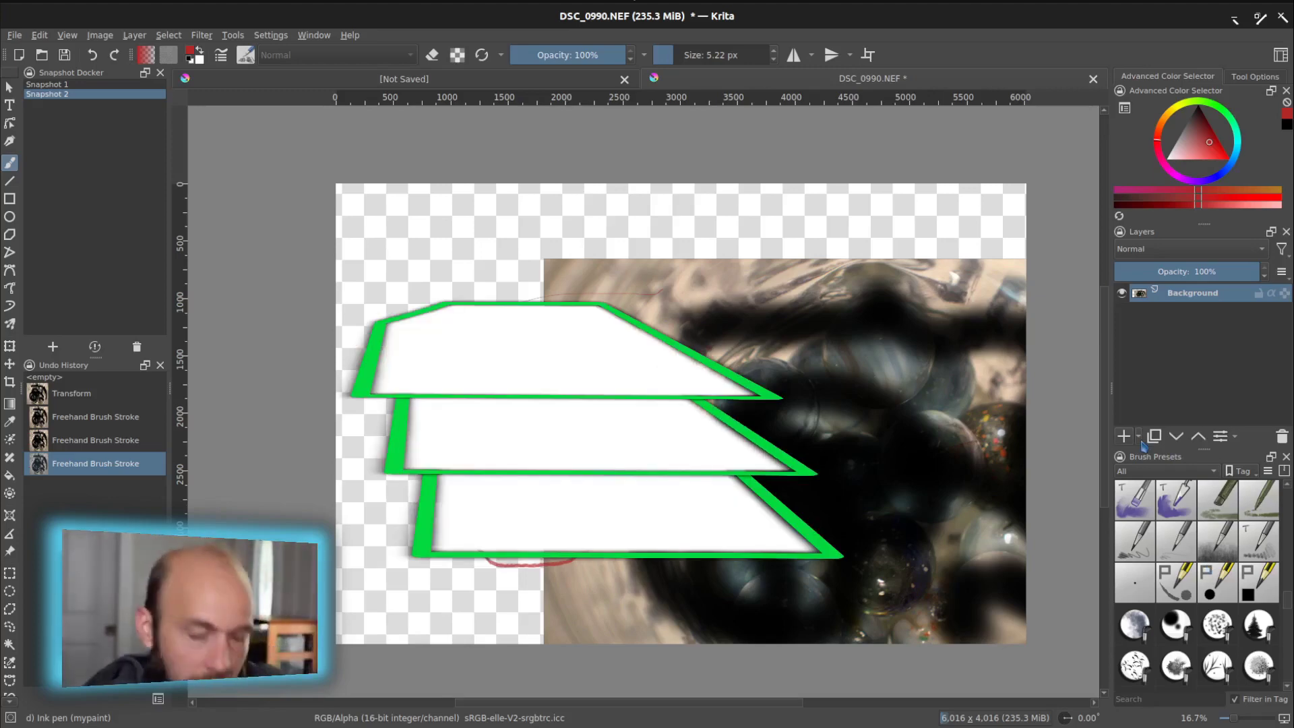
Step: Add an empty Paint Layer 1 above Background from the Layers docker
left_click(1123, 436)
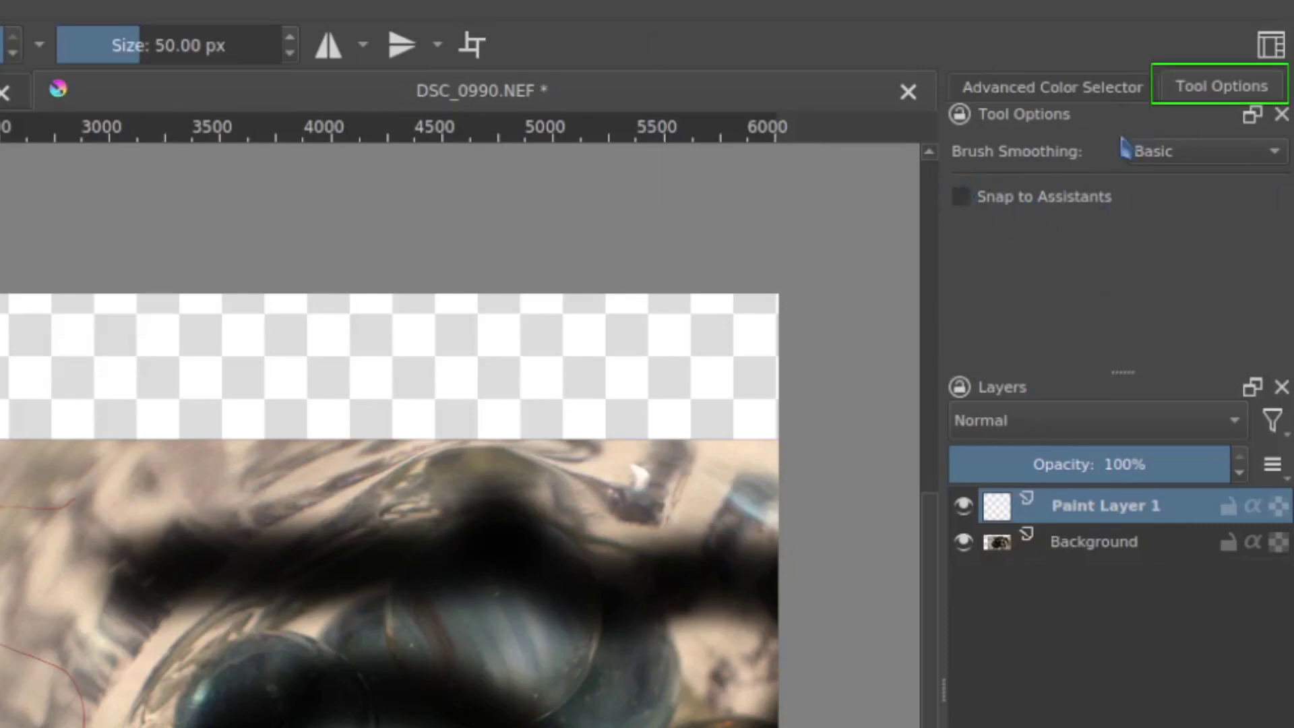
Step: Transform the current layer to shift the dotted red strokes up and to the left
left_click(1122, 94)
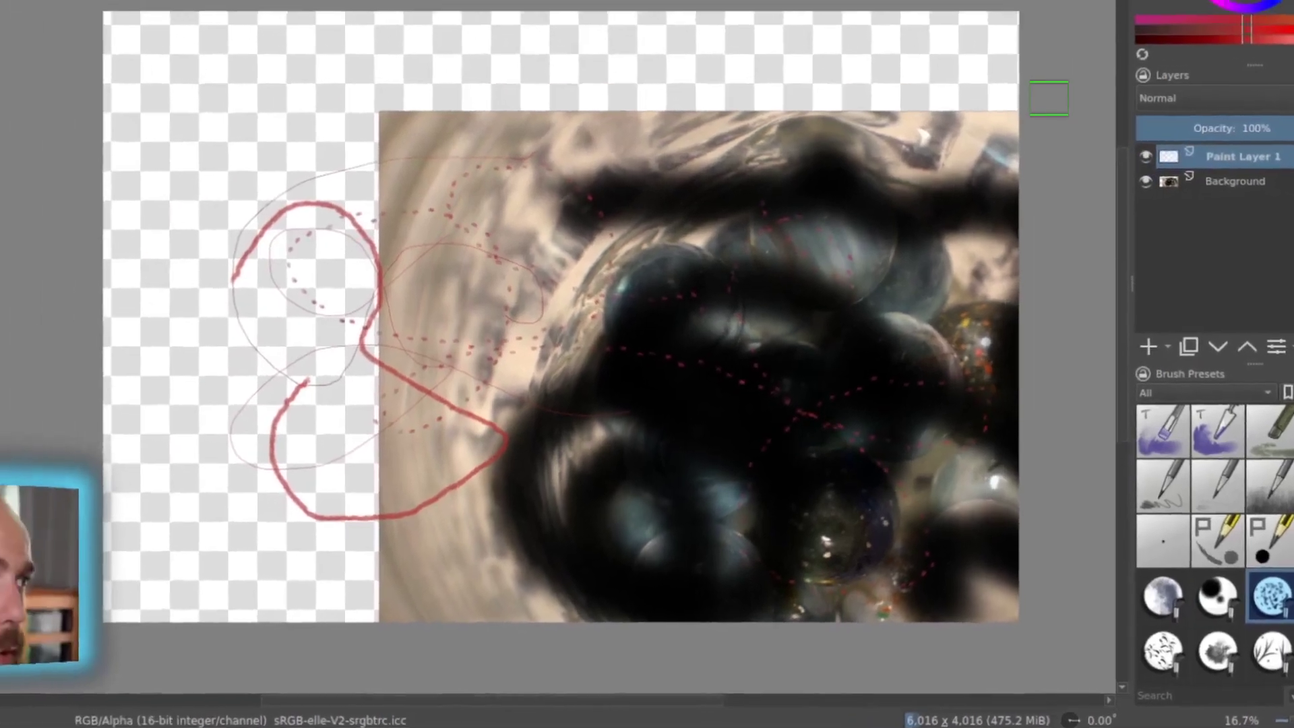
key("ctrl+t")
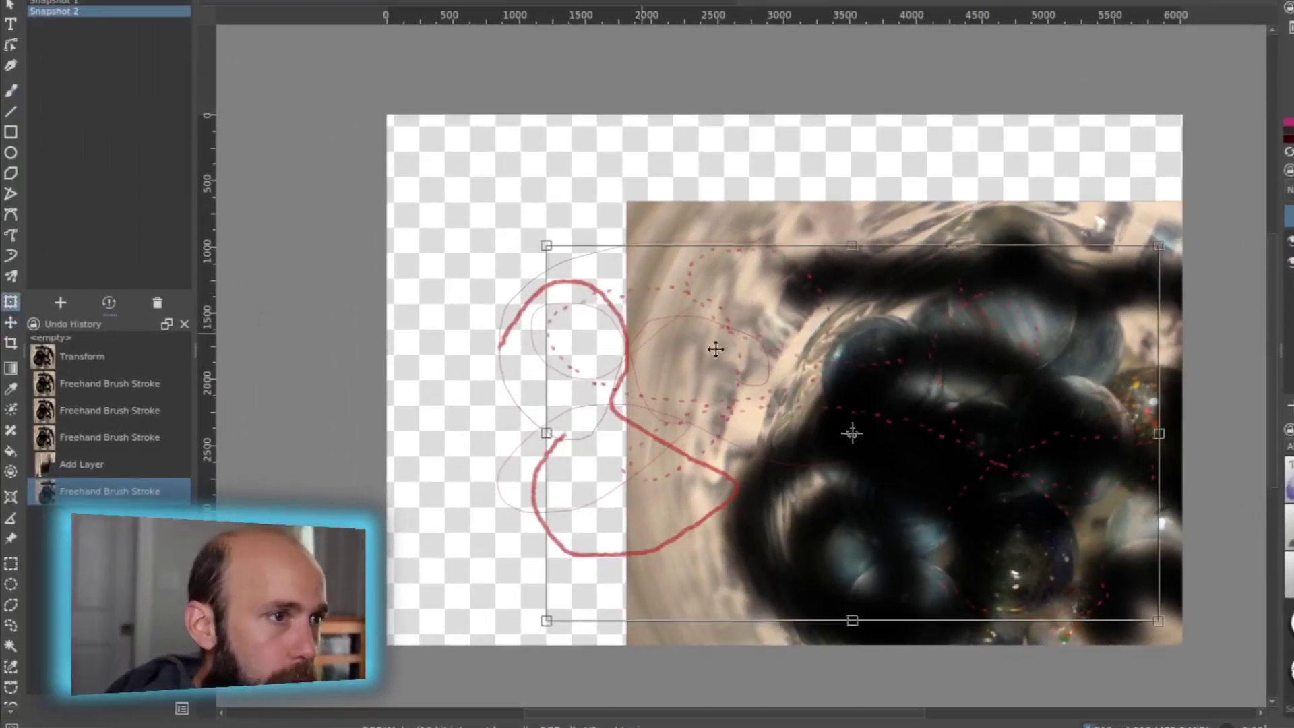
left_click_drag(872, 385, 733, 285)
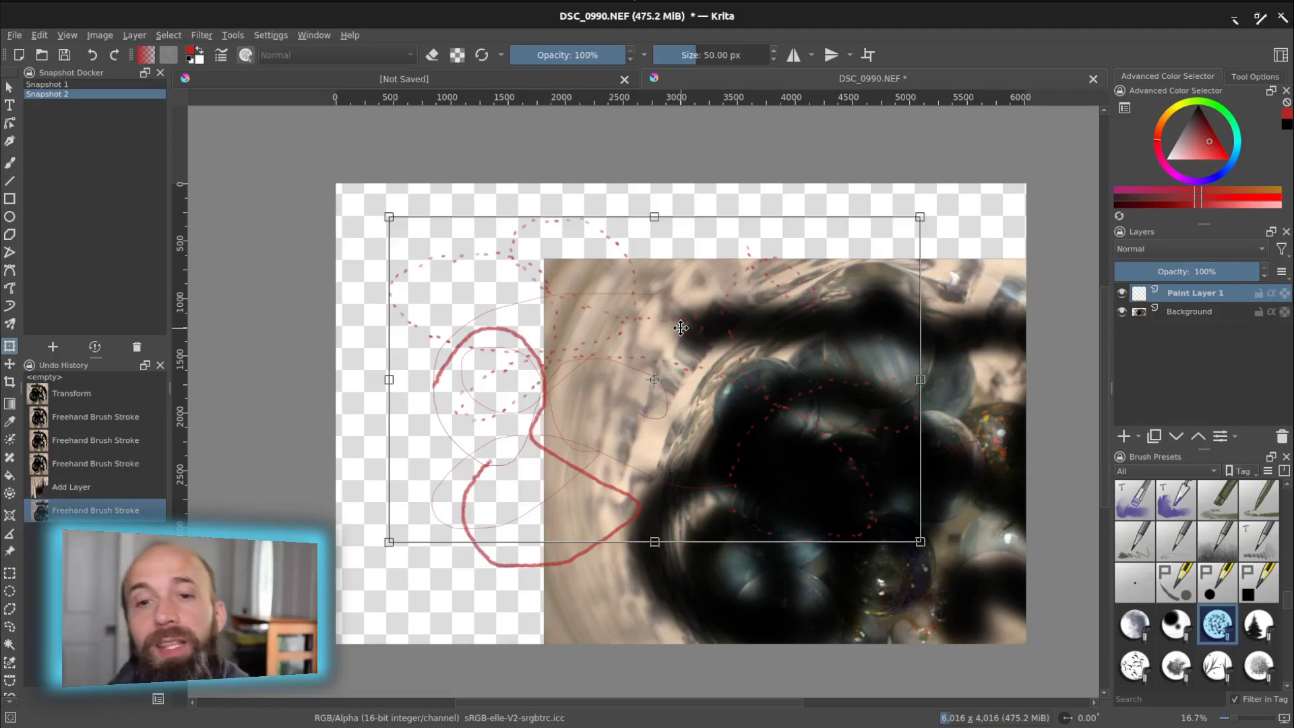
key("Return")
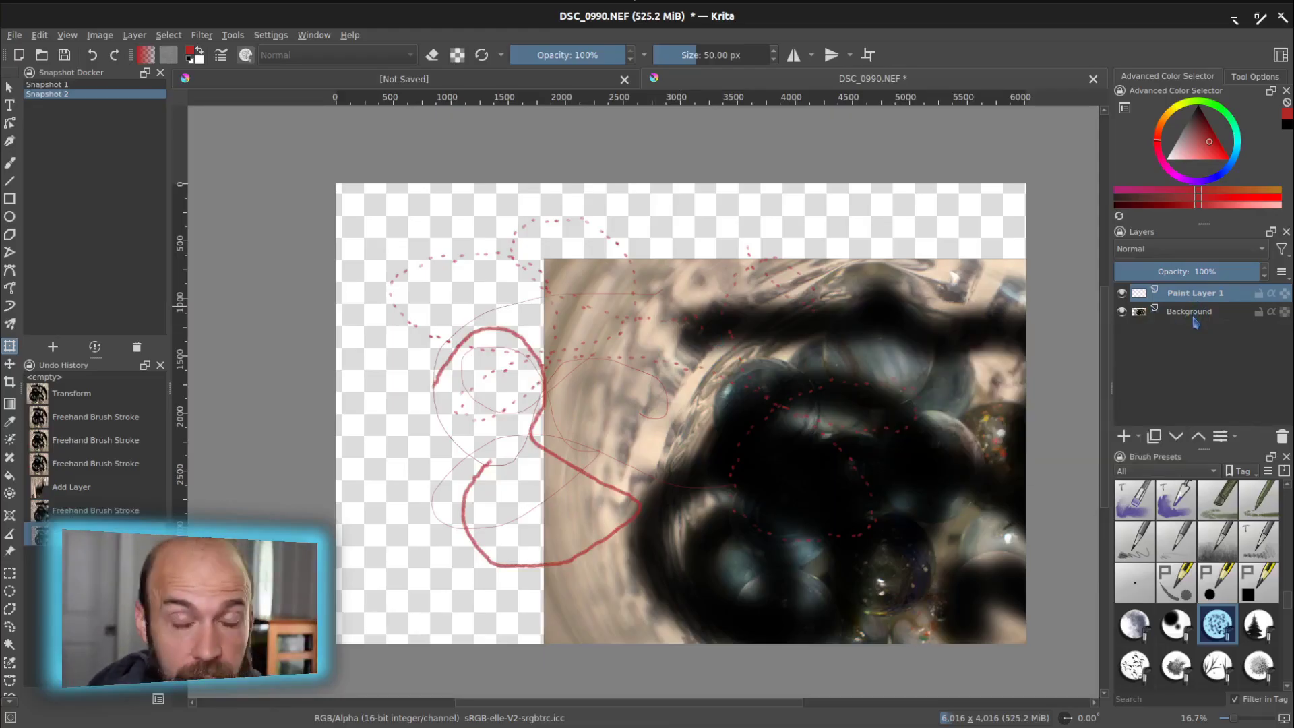
mouse_move(1195, 322)
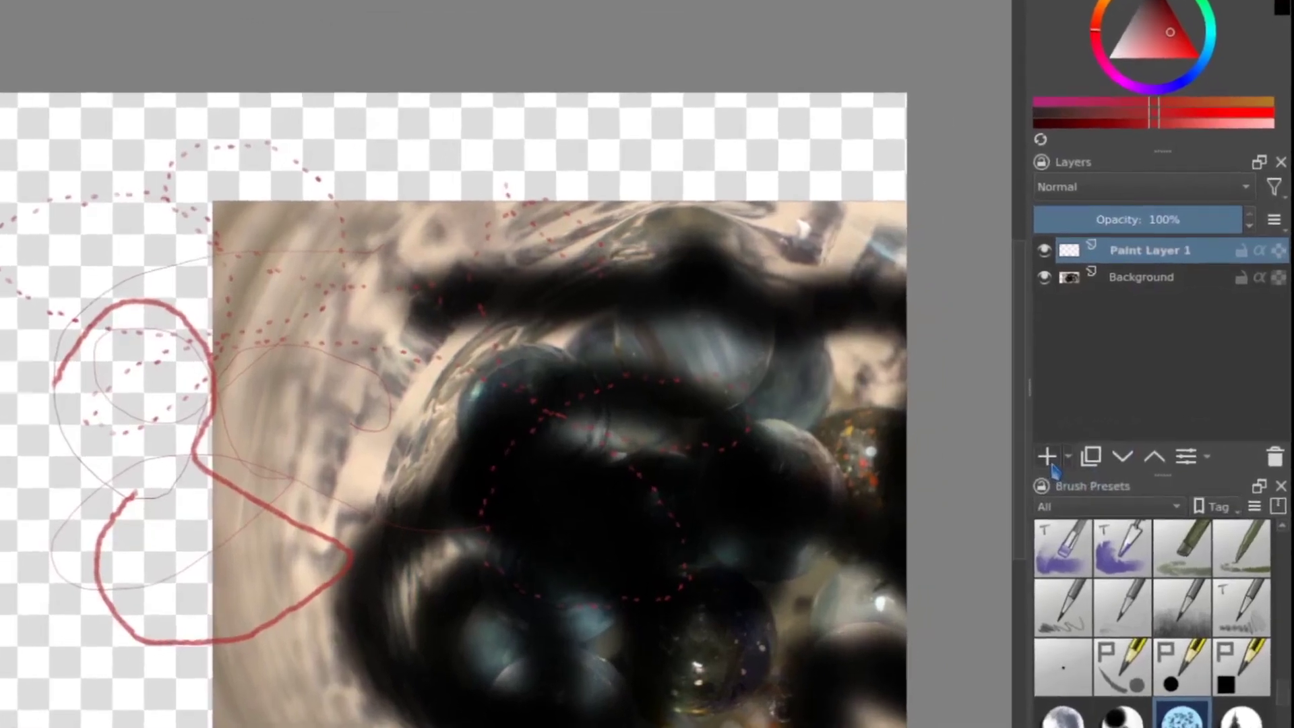
Step: Add Paint Layer 2 and select it together with Paint Layer 1
left_click(1048, 458)
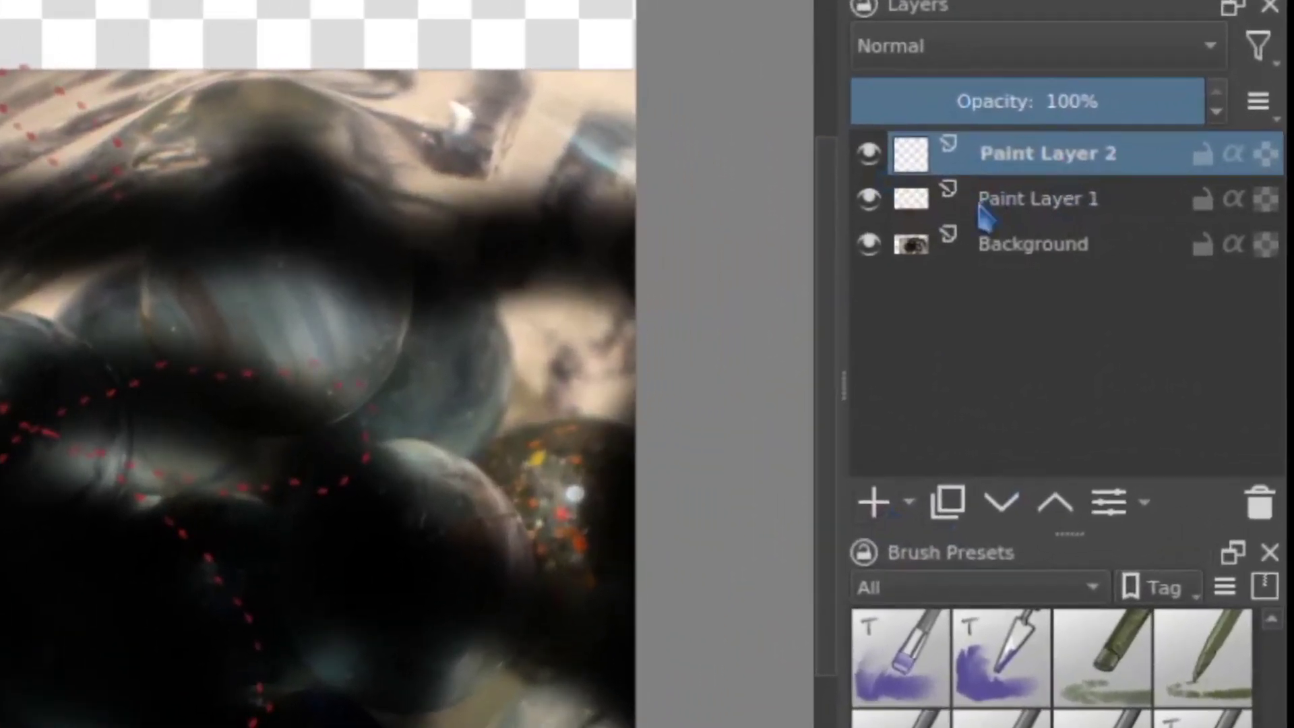
left_click(1040, 217, "shift")
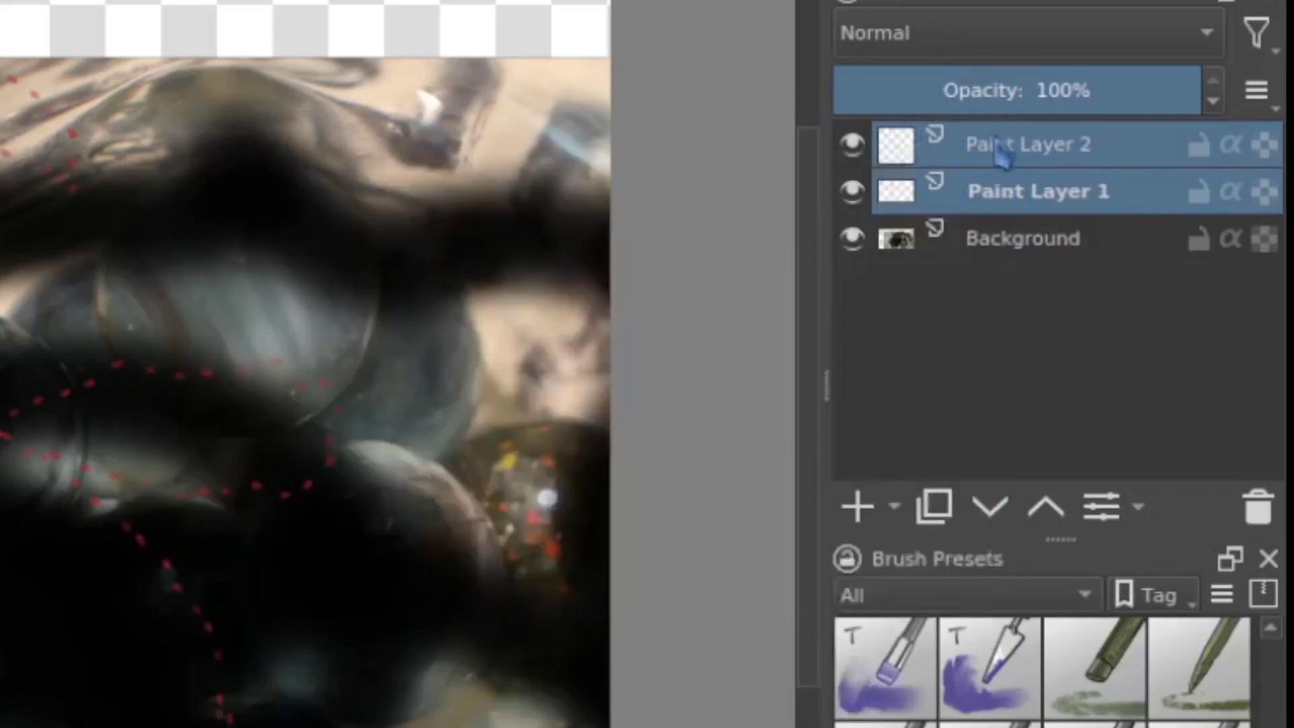
left_click(1025, 237)
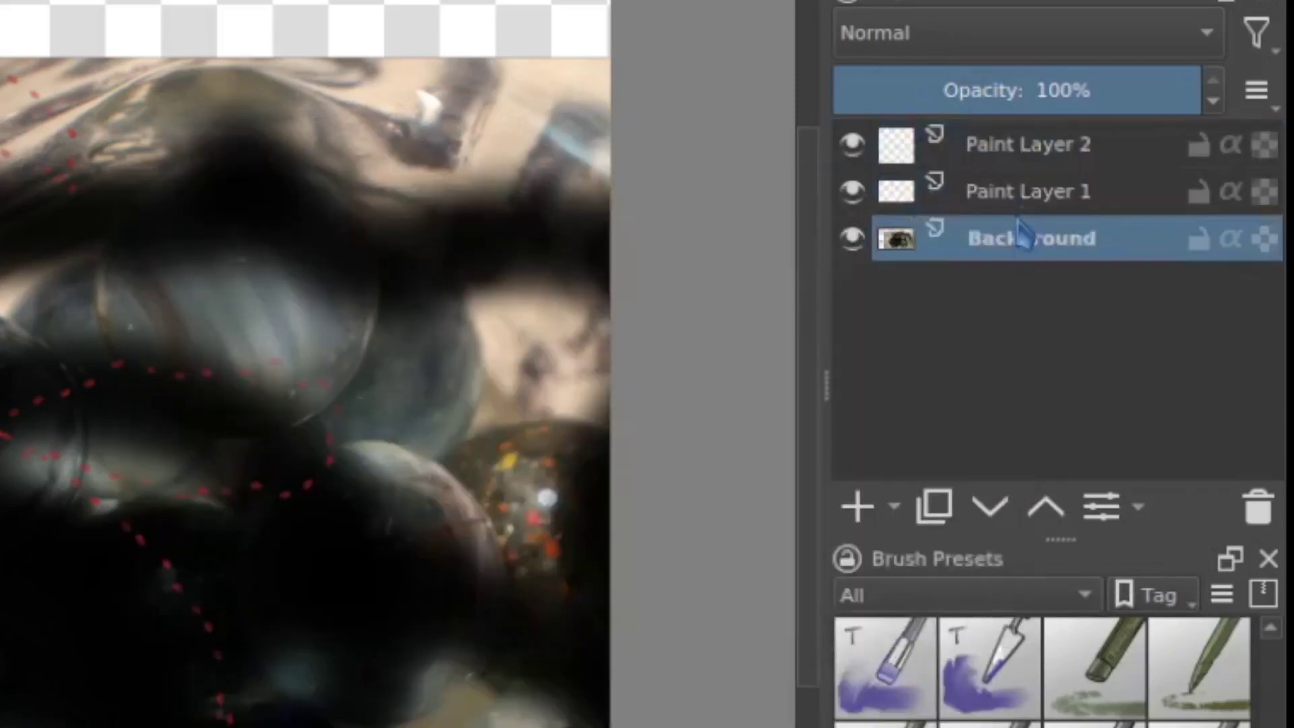
left_click(1027, 162)
left_click(1027, 202, "shift")
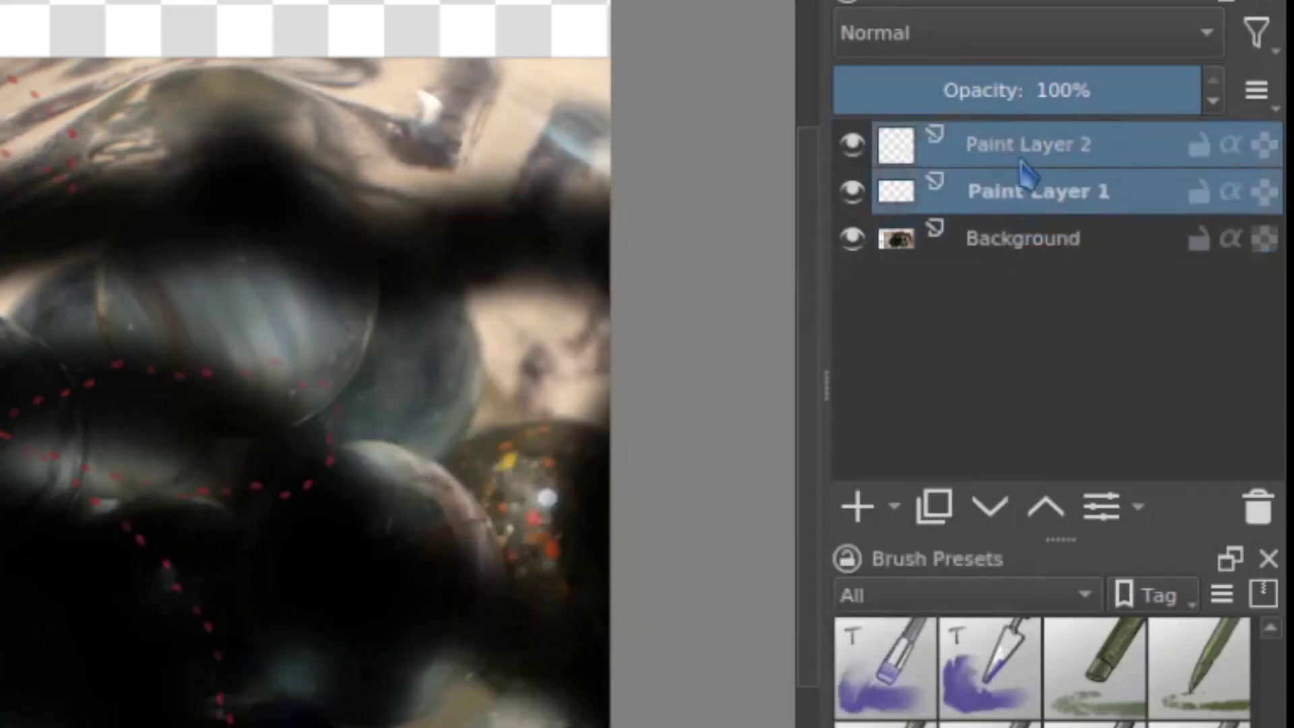
Step: Collapse Group 3, which holds both paint layers, and select the group
mouse_move(1027, 176)
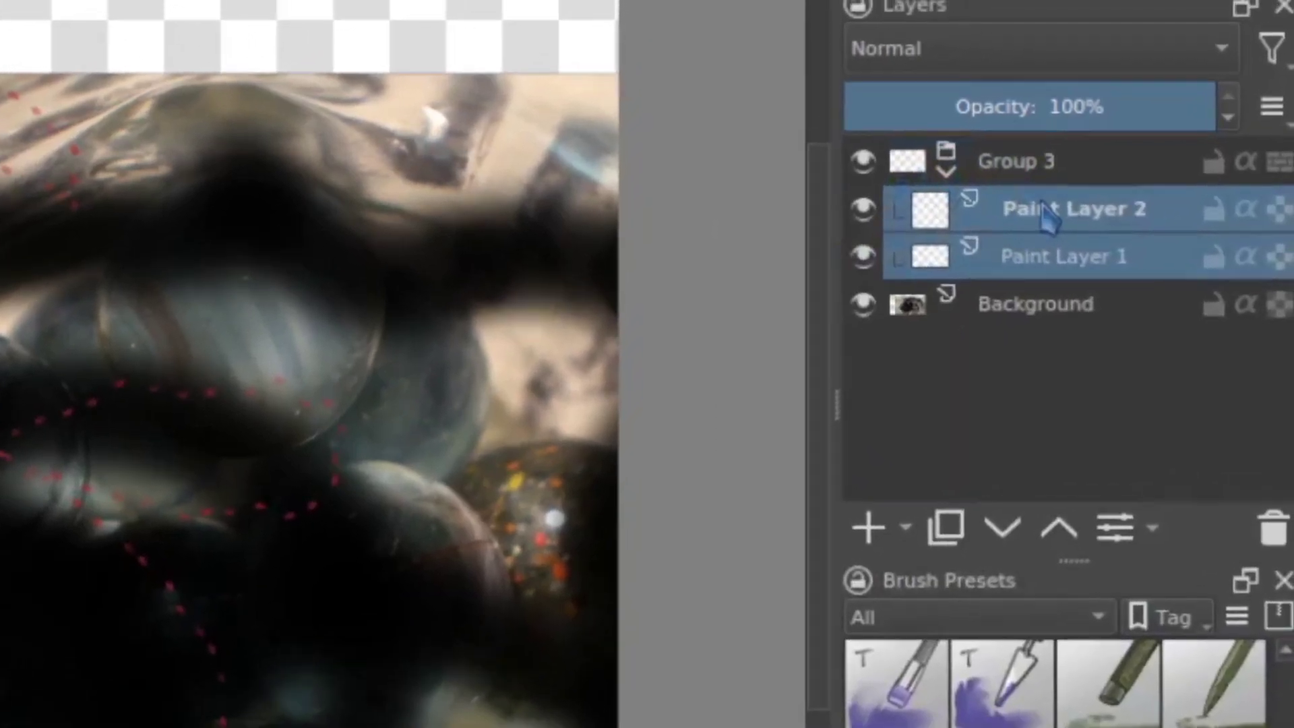
mouse_move(1059, 168)
mouse_move(1016, 232)
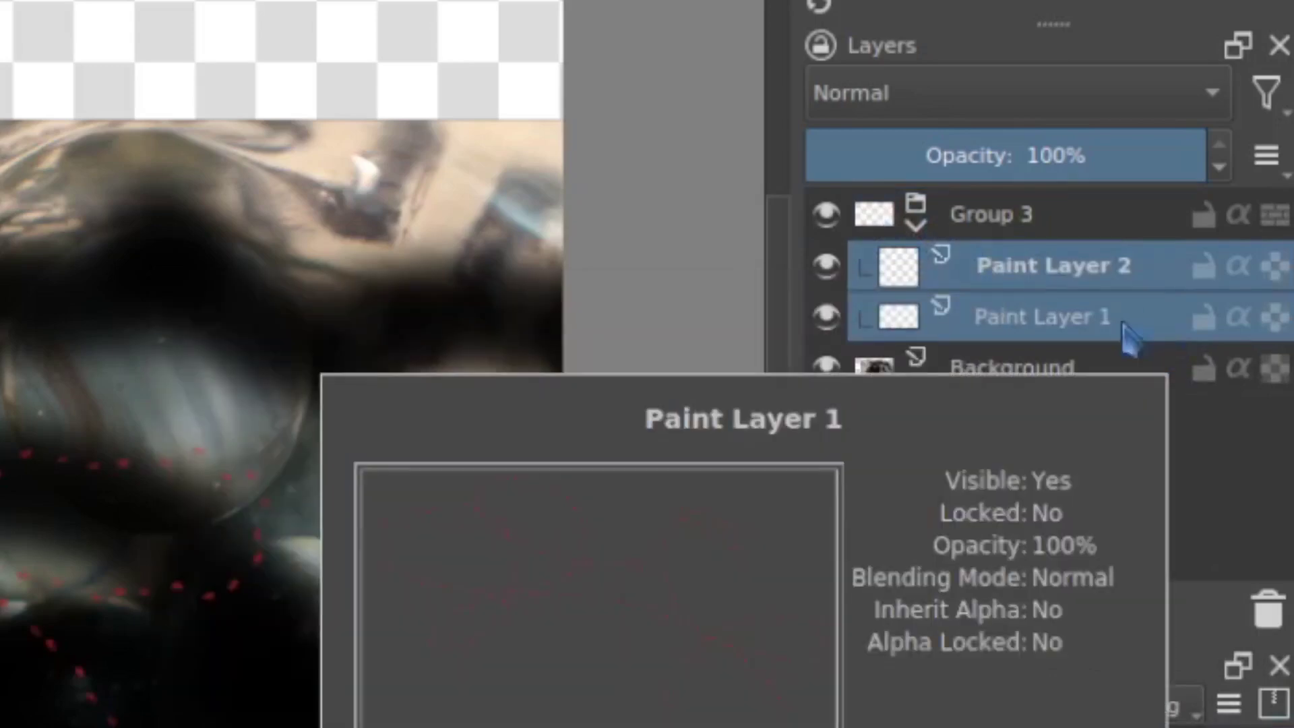
left_click(1041, 320)
left_click(1031, 273)
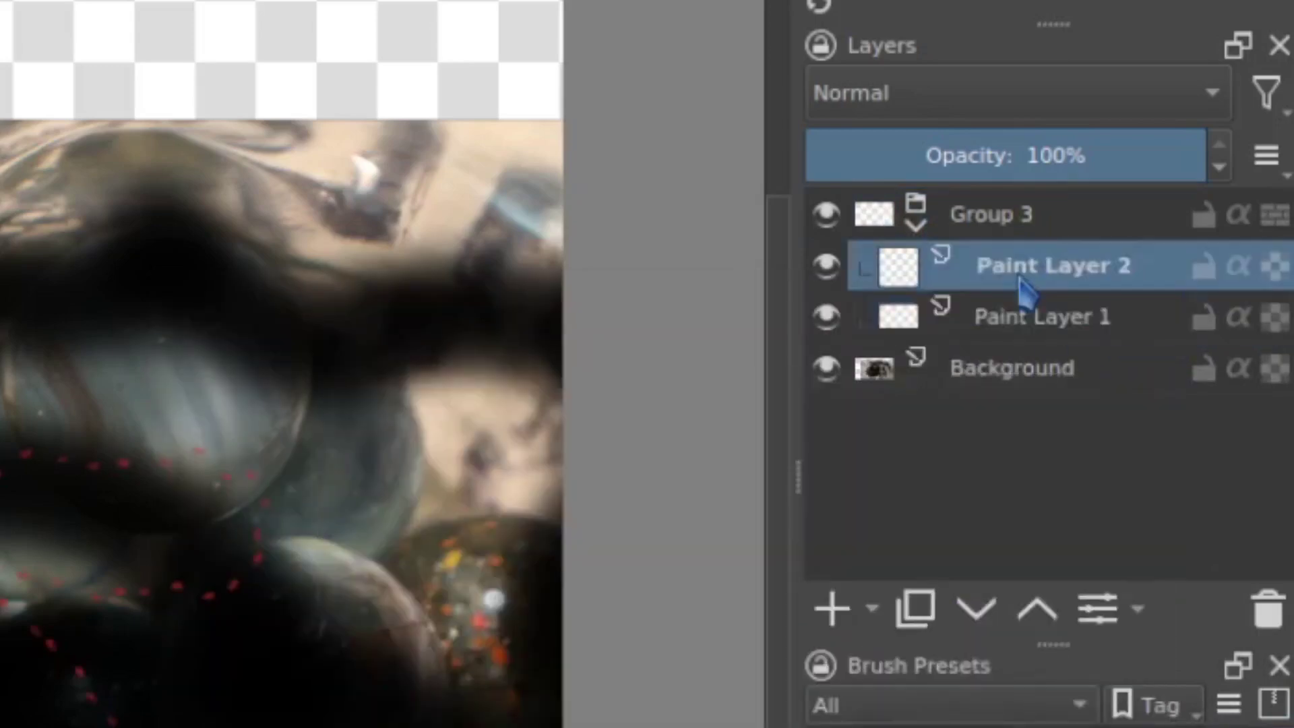
left_click(916, 225)
left_click(962, 229)
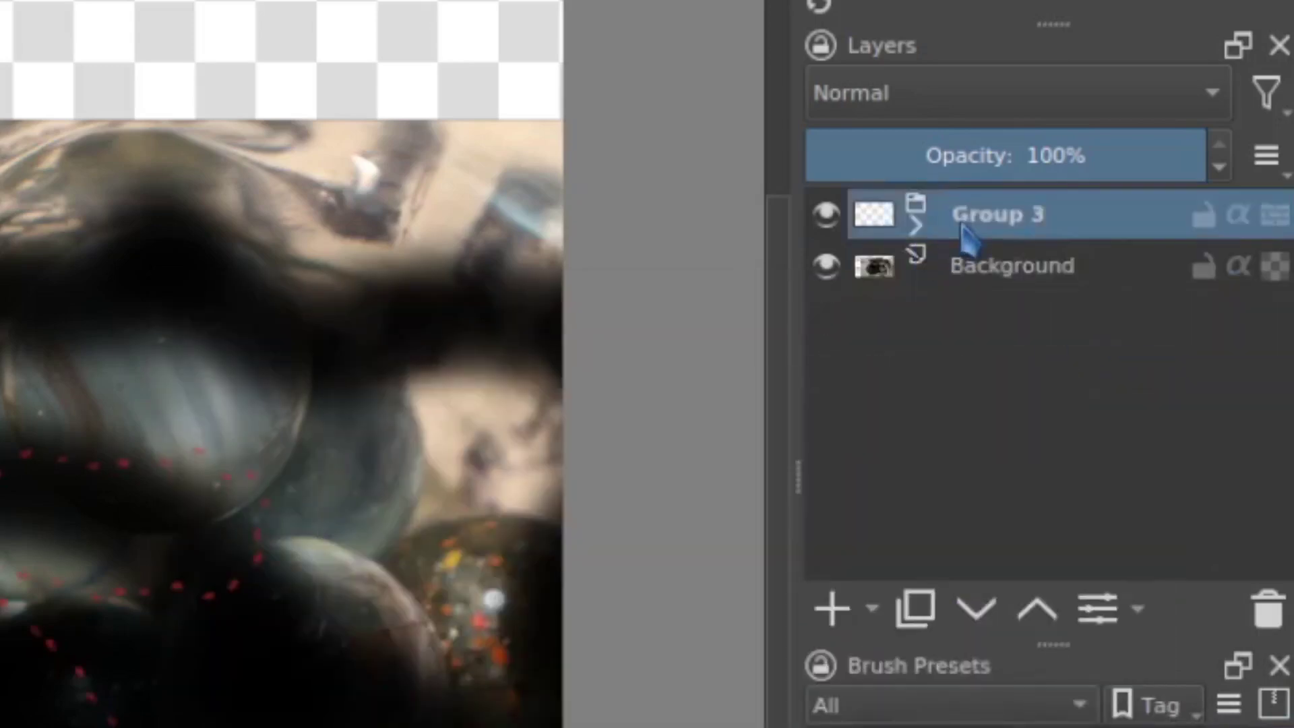
mouse_move(959, 235)
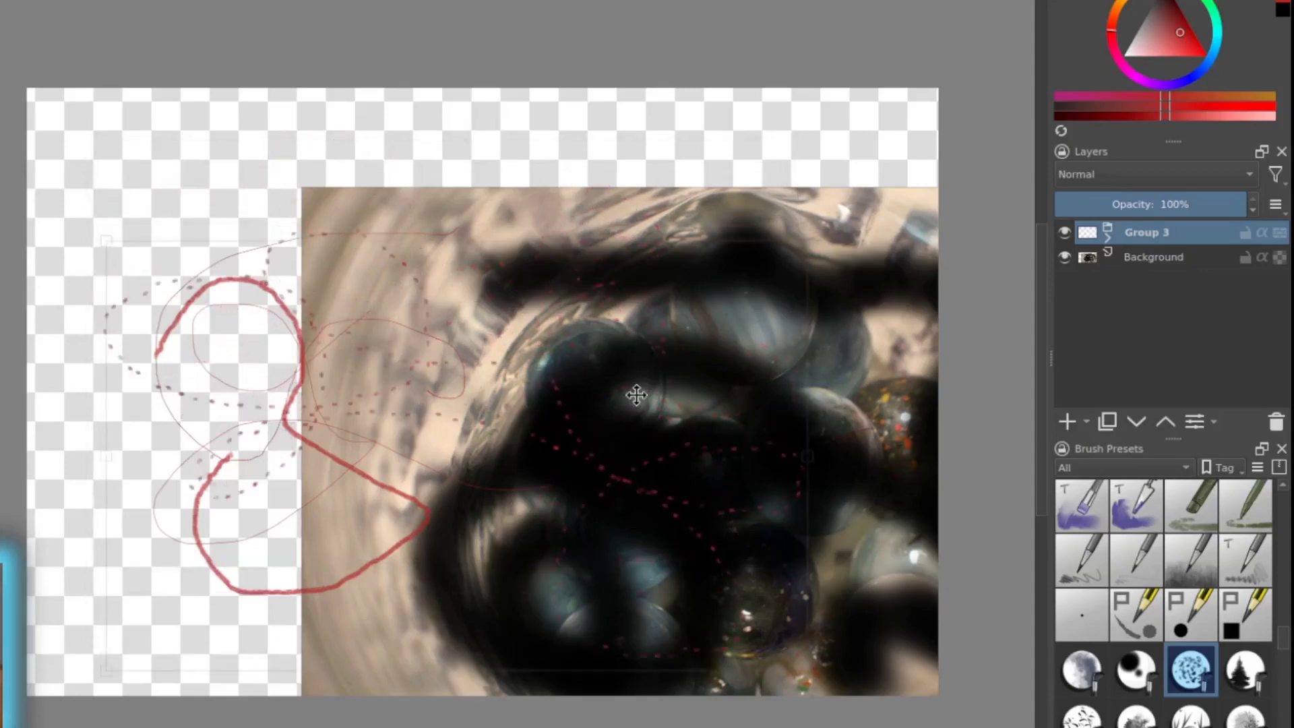
Step: Drag Group 3's strokes up and right, then drop its opacity from 54% to 34%
mouse_move(594, 279)
left_mouse_down()
mouse_move(586, 297)
mouse_move(690, 285)
mouse_move(667, 272)
mouse_move(661, 230)
left_mouse_up()
key("Return")
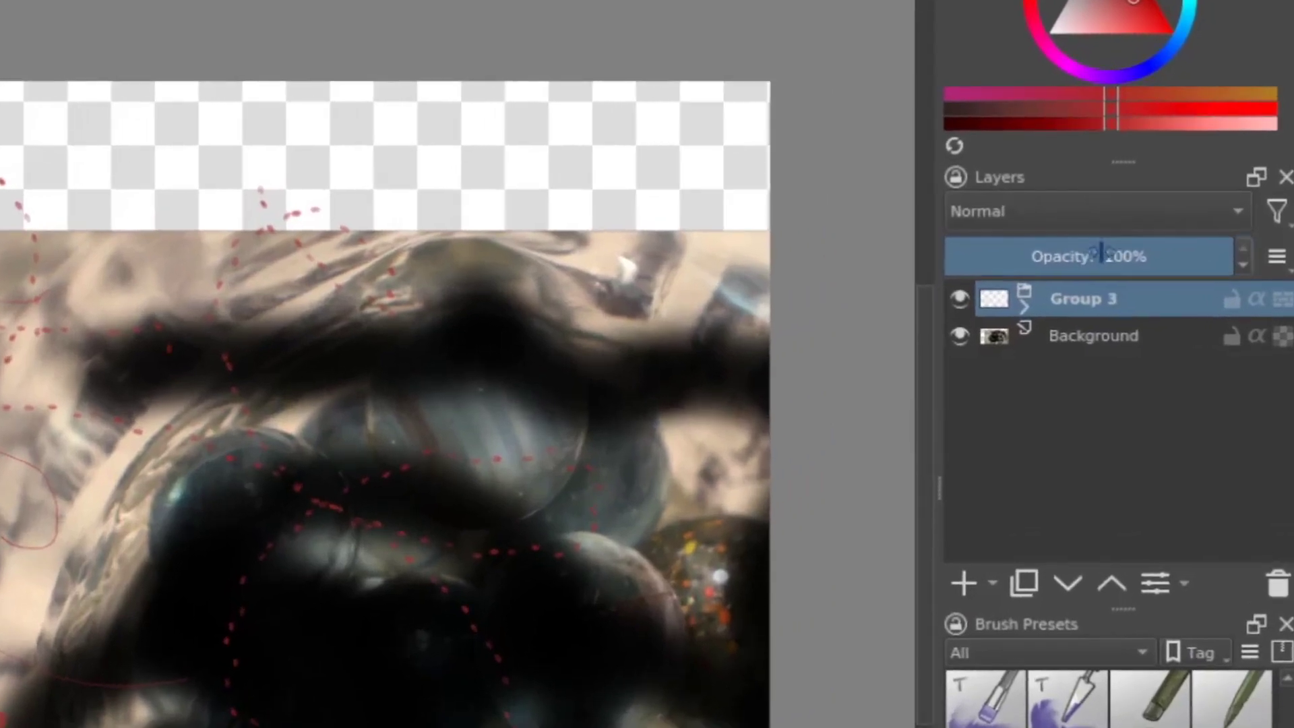
left_click(1101, 255)
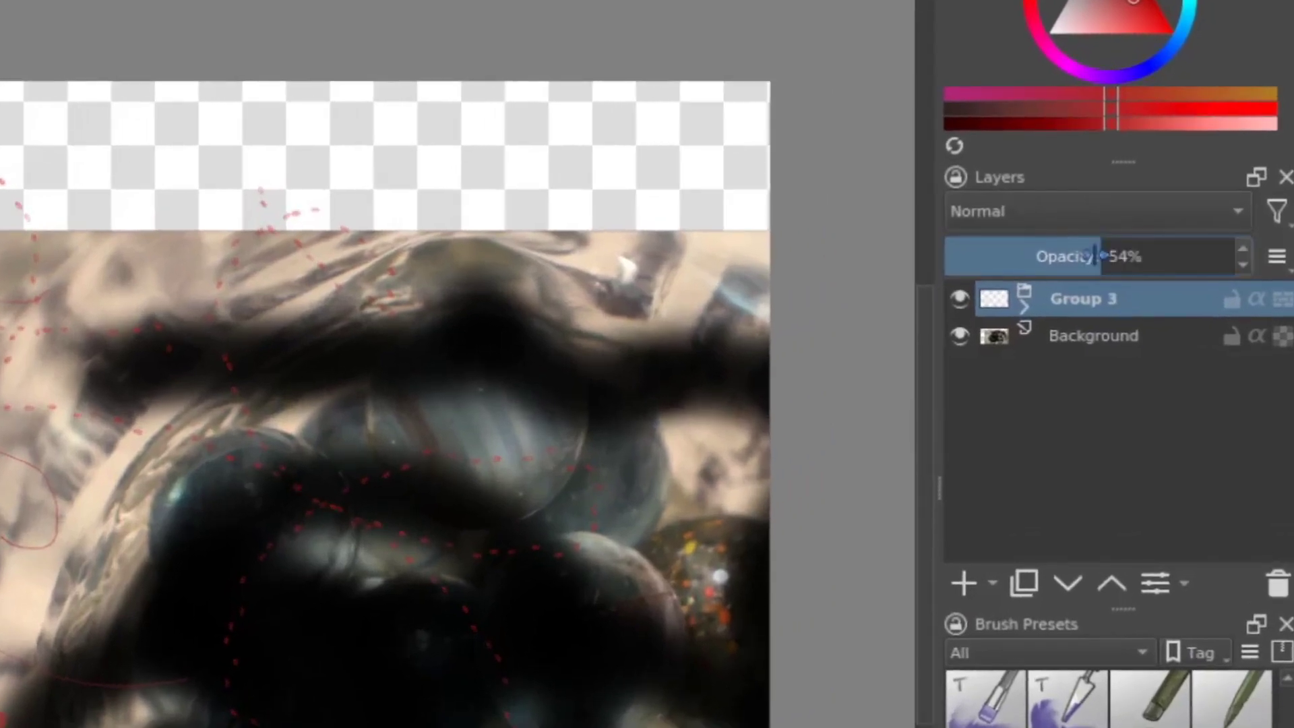
mouse_move(1098, 254)
left_mouse_down()
mouse_move(1037, 256)
mouse_move(1119, 256)
left_mouse_up()
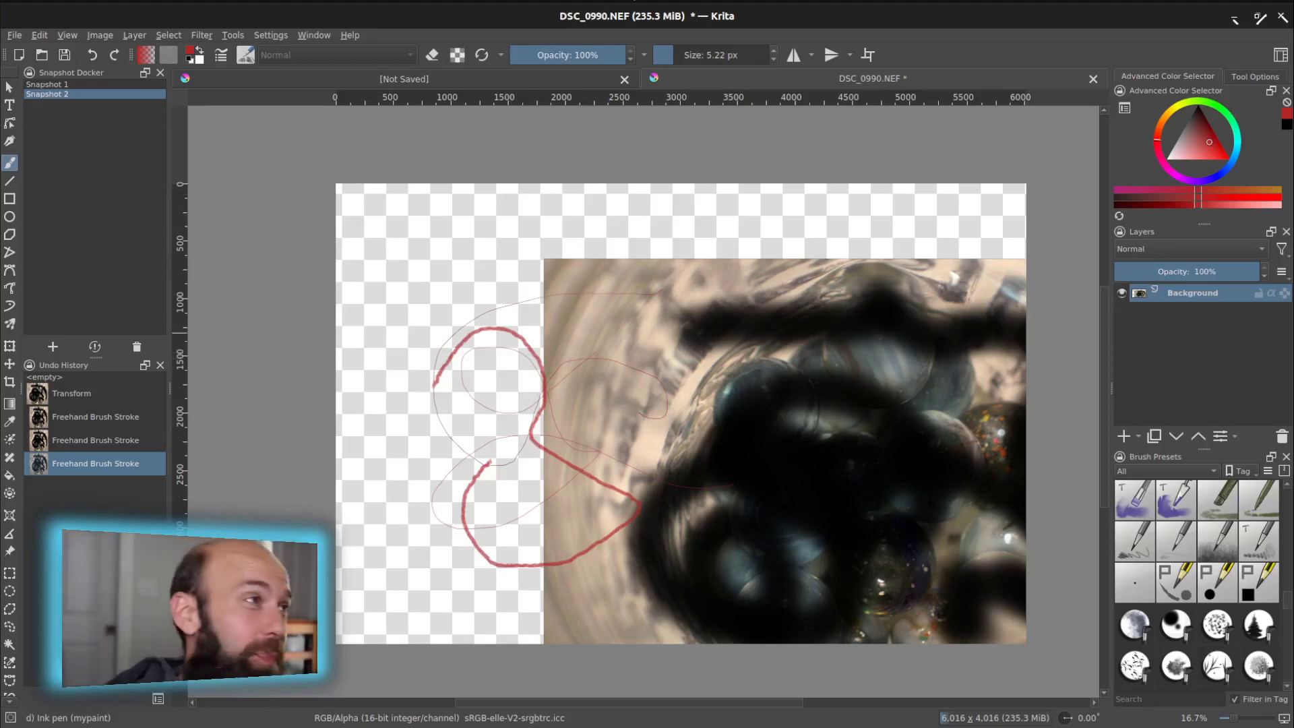
Step: Save As DSC_0990.kra, keeping the file type as Krita document
left_click(14, 35)
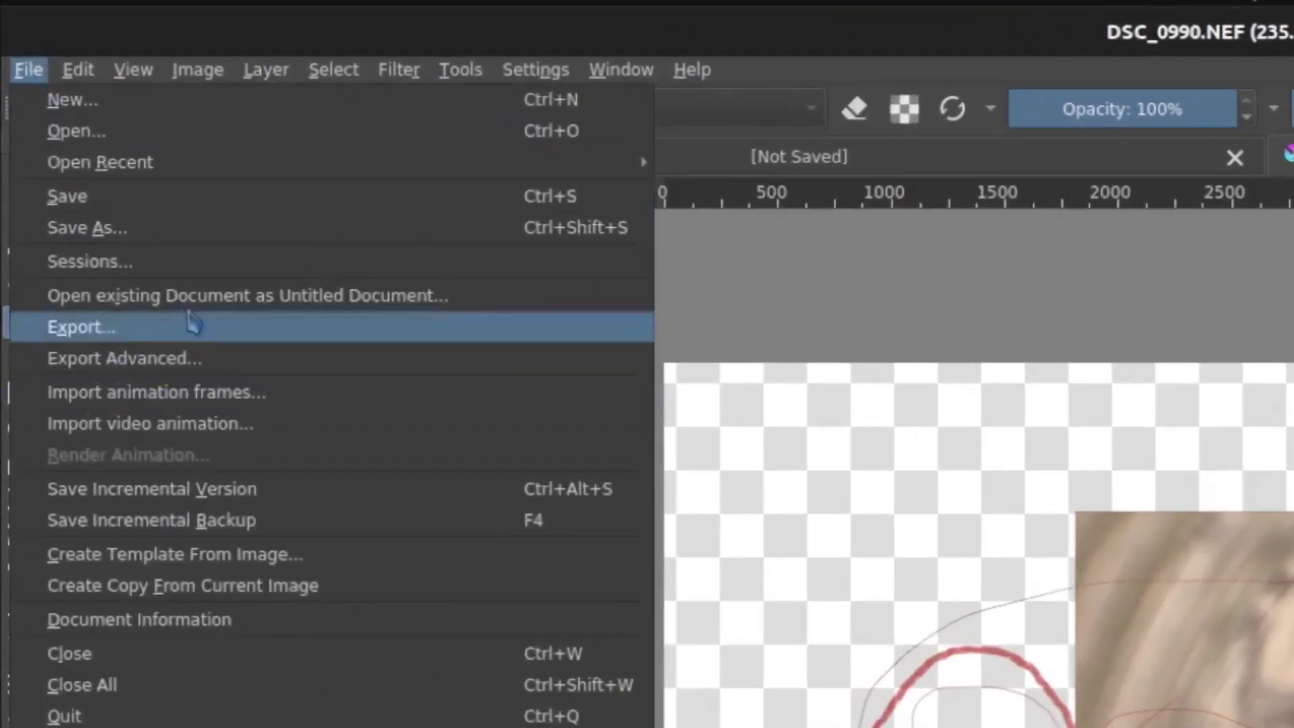
left_click(199, 235)
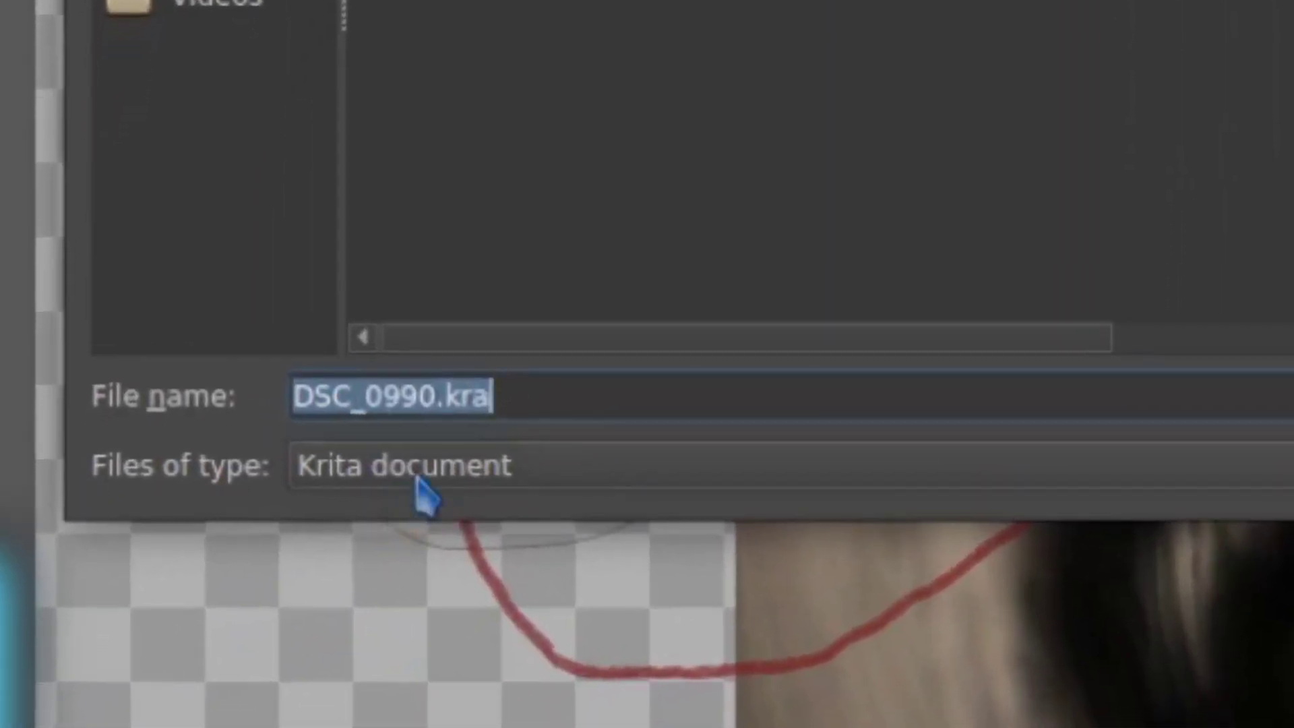
left_click(423, 495)
key("Escape")
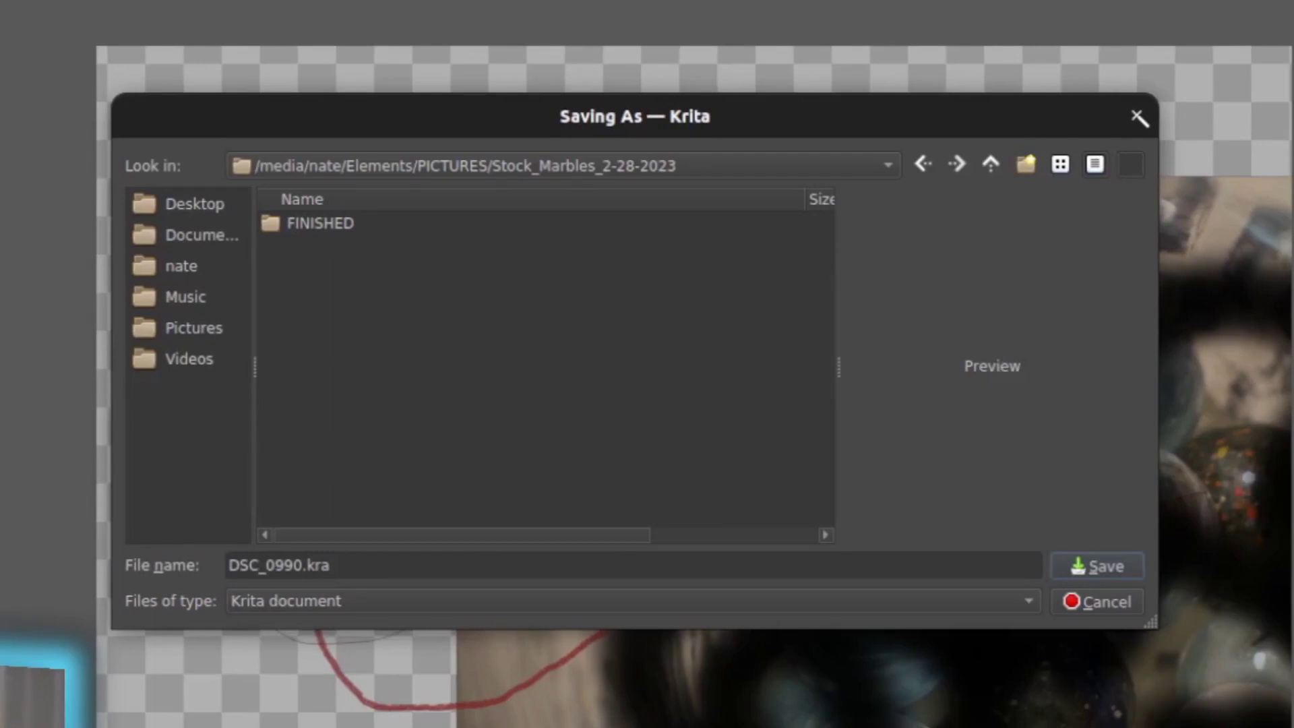
left_click(462, 615)
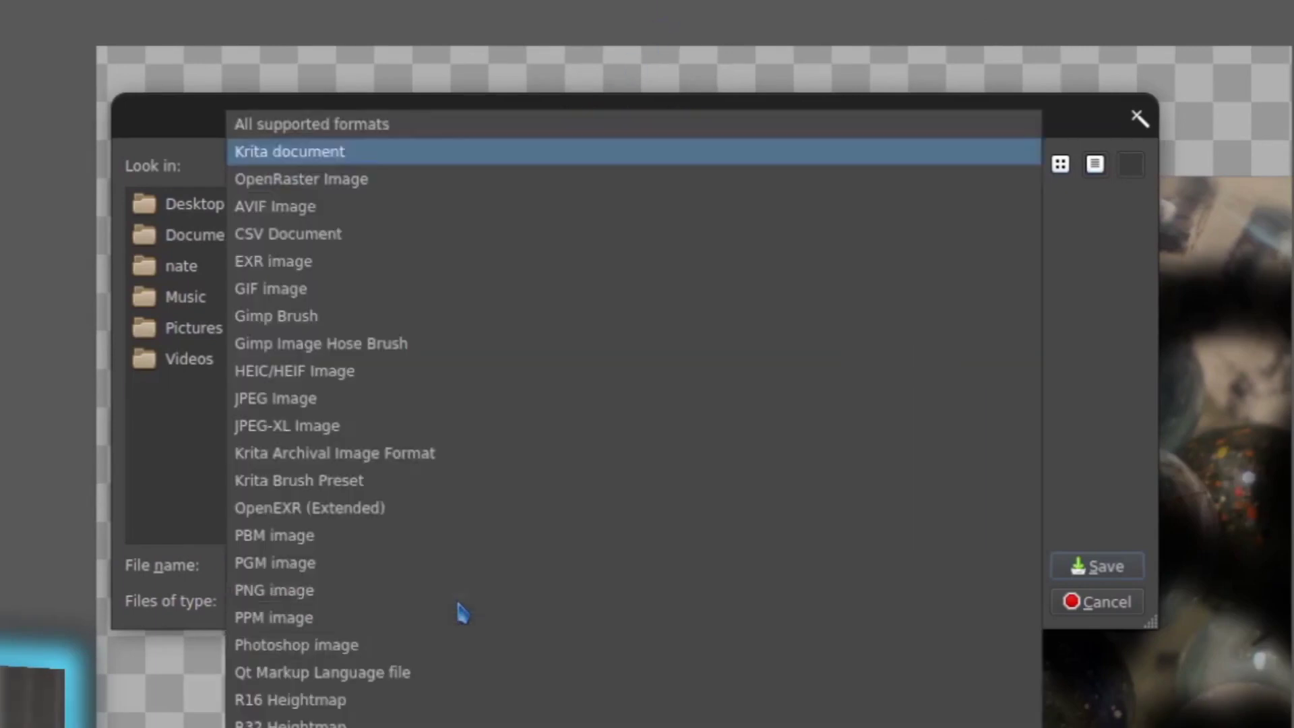